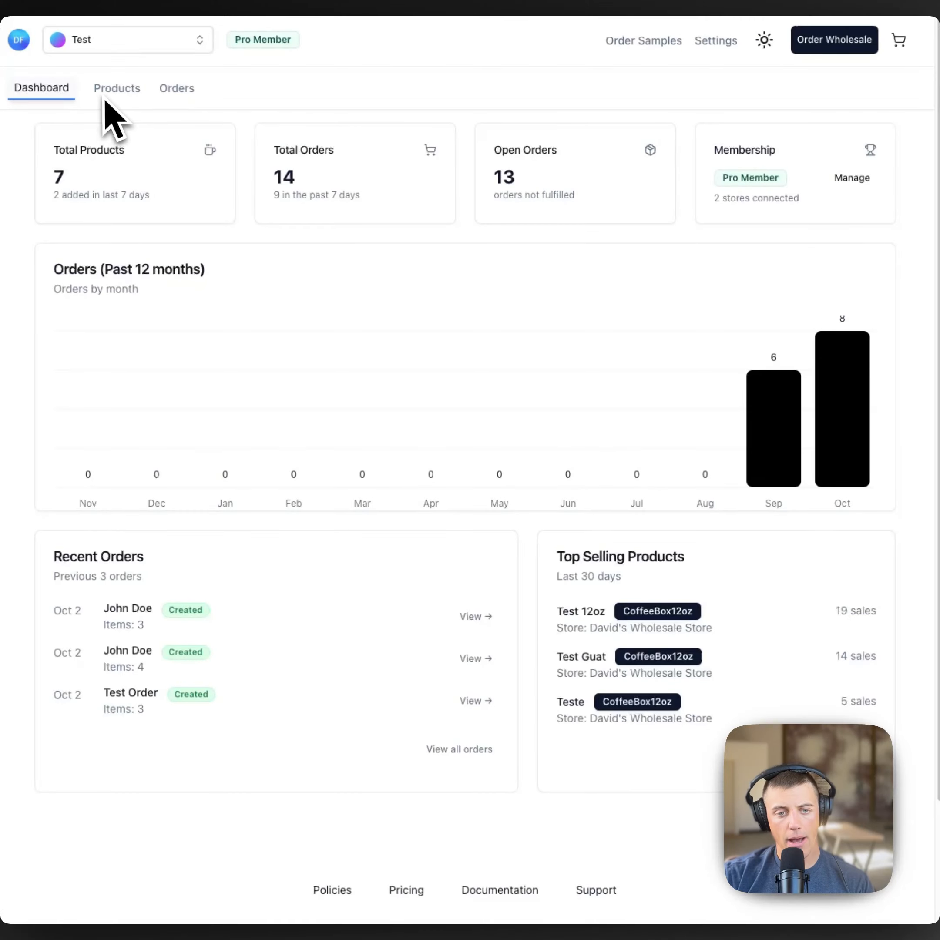
Step: Switch from the dashboard to the Orders page listing the single imported wholesale order
left_click(187, 94)
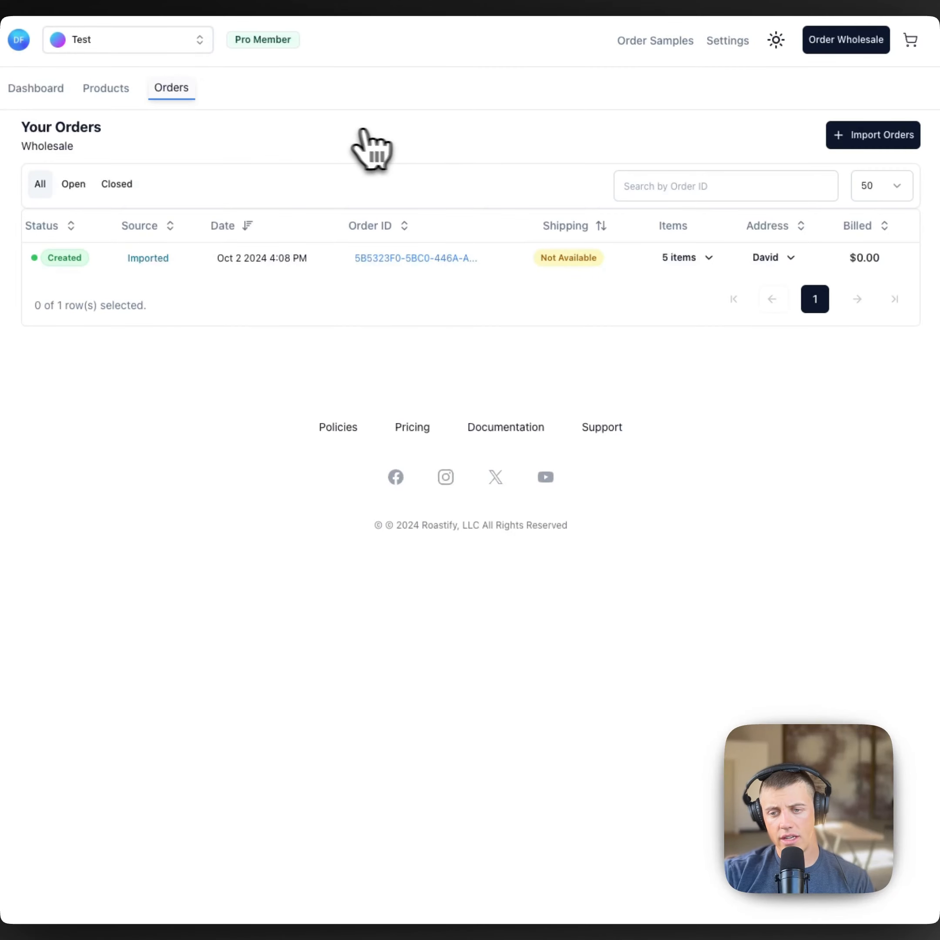
Step: Start a manual order from Import Orders and enter the customer's name and e-mail
left_click(846, 141)
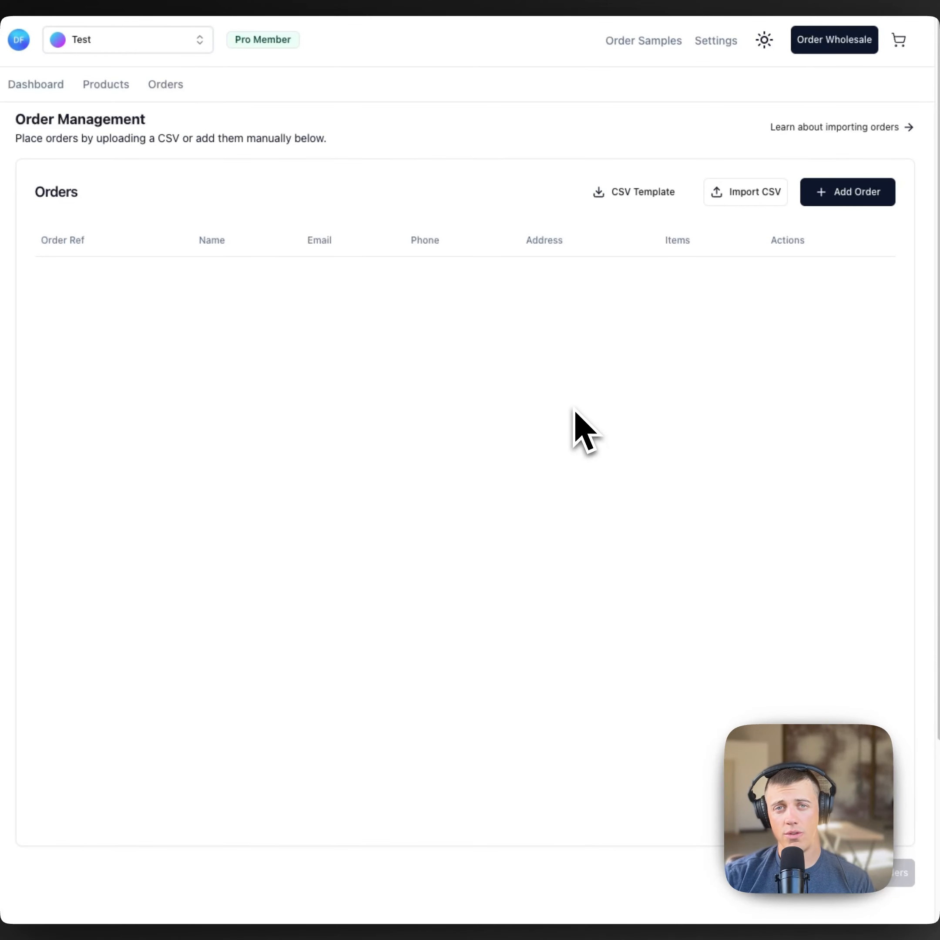
left_click(823, 201)
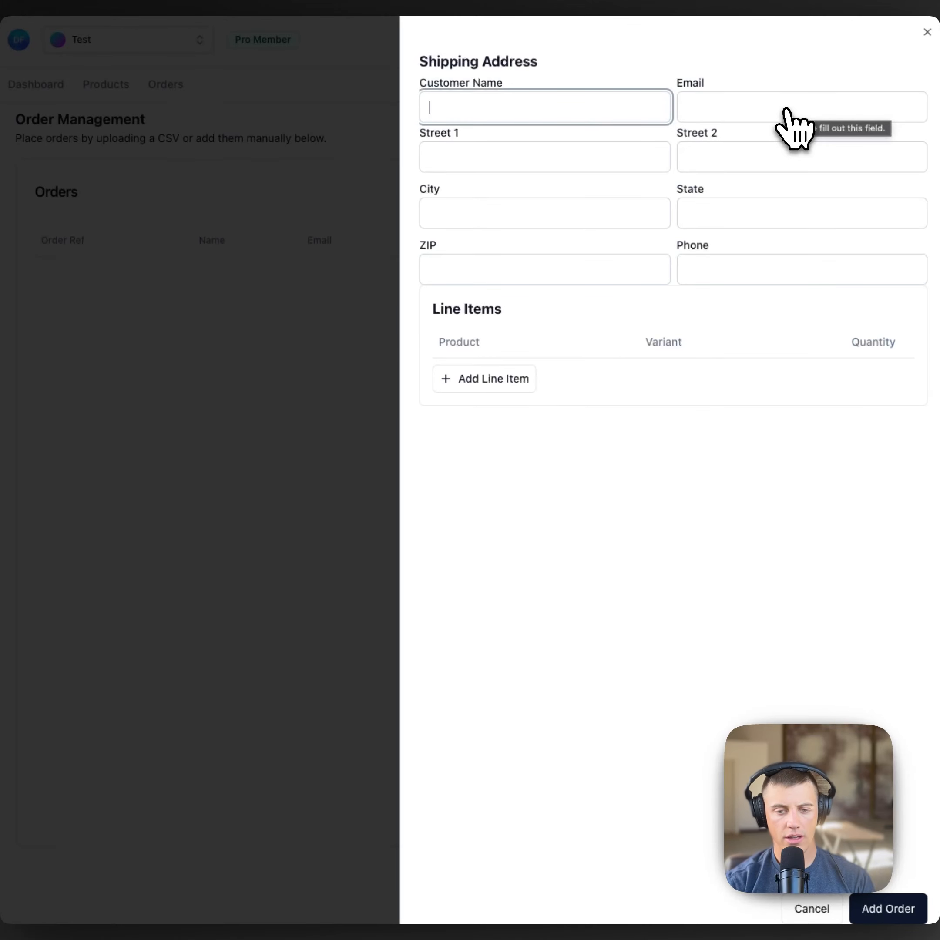
type("David")
left_click(786, 110)
type("dav")
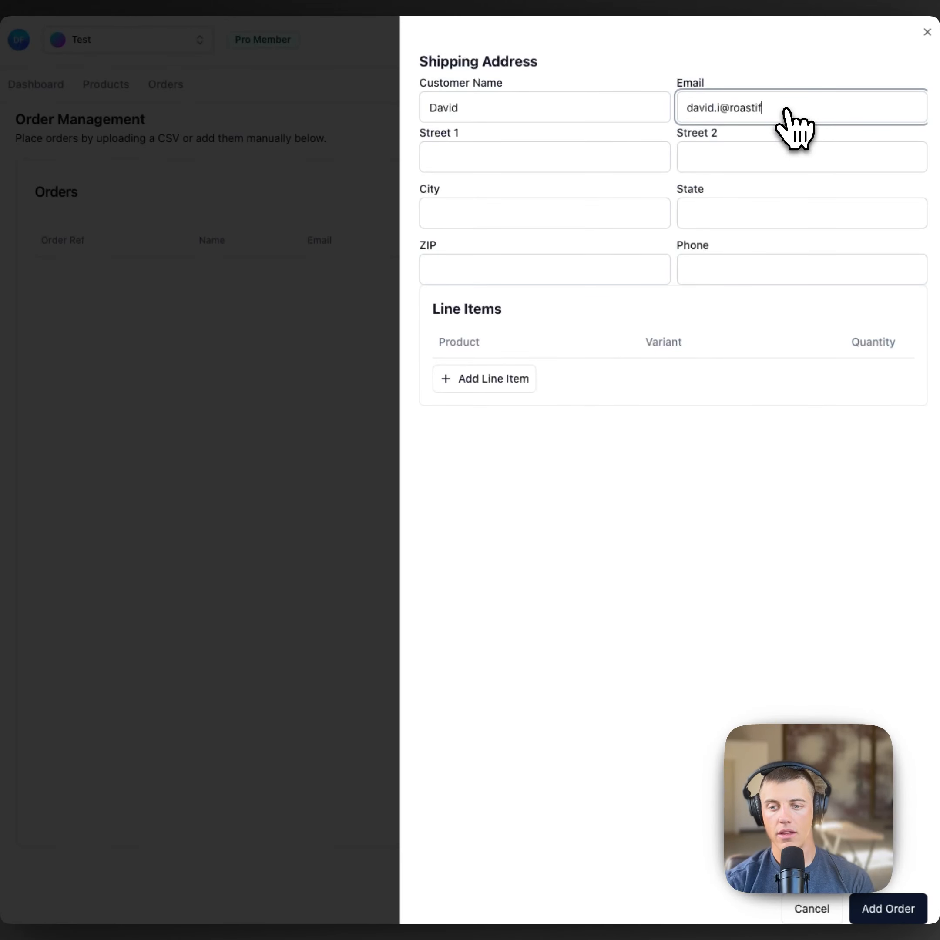
Step: Fill in the customer's two street lines, city, state and ZIP code
key("Tab")
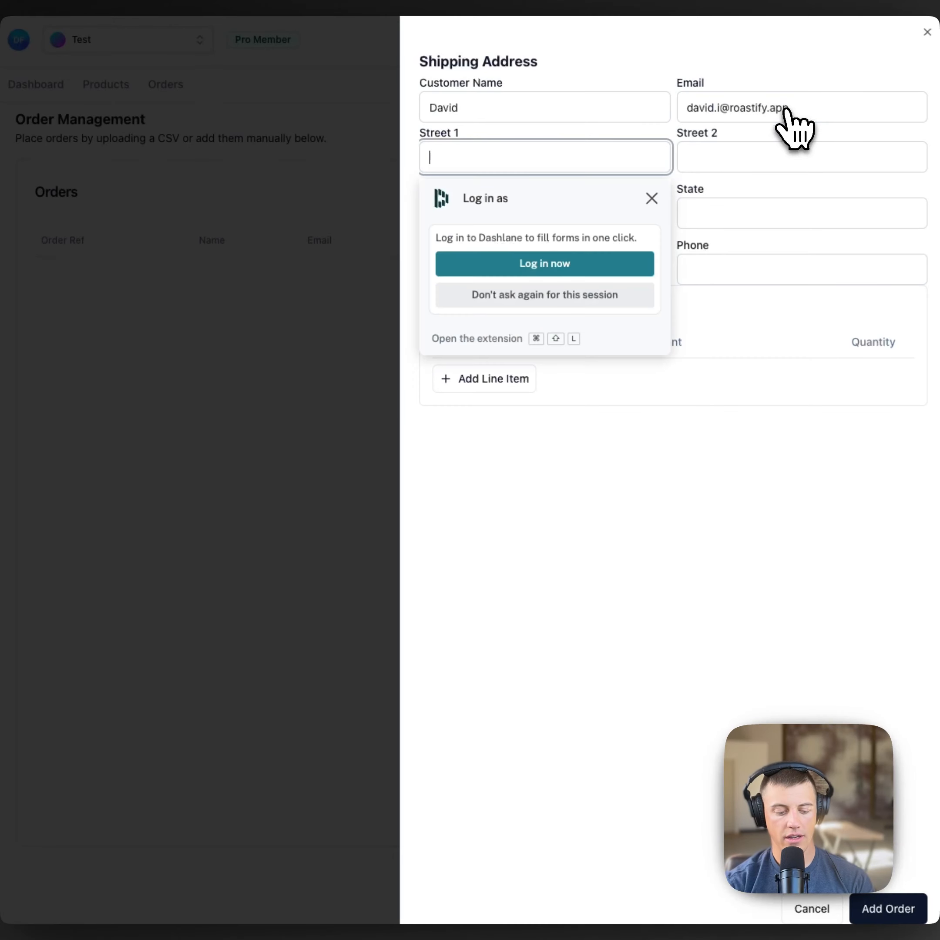
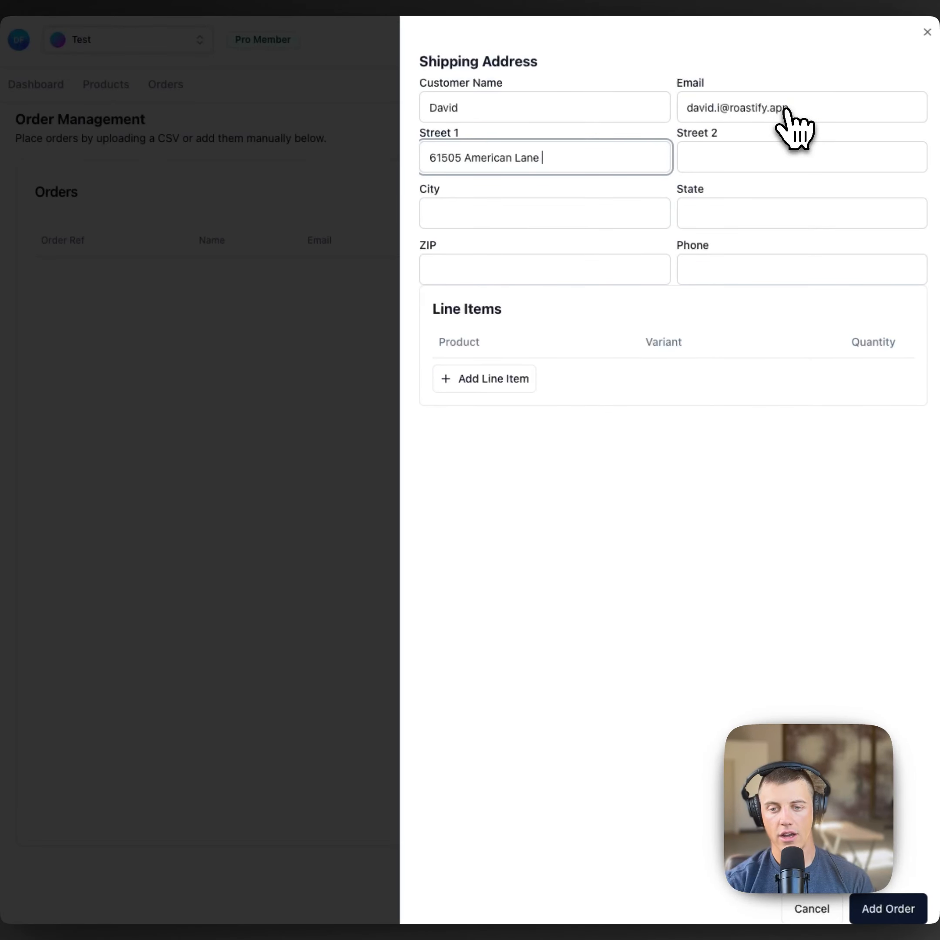
key("Tab")
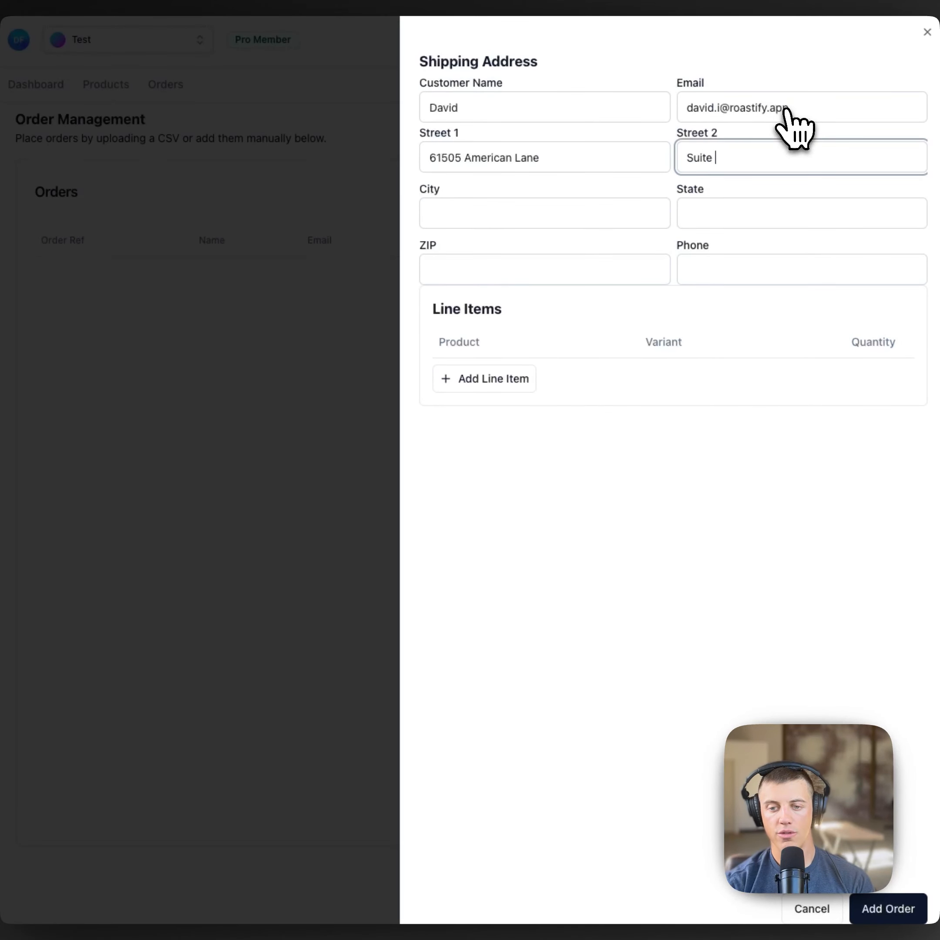
key("Tab")
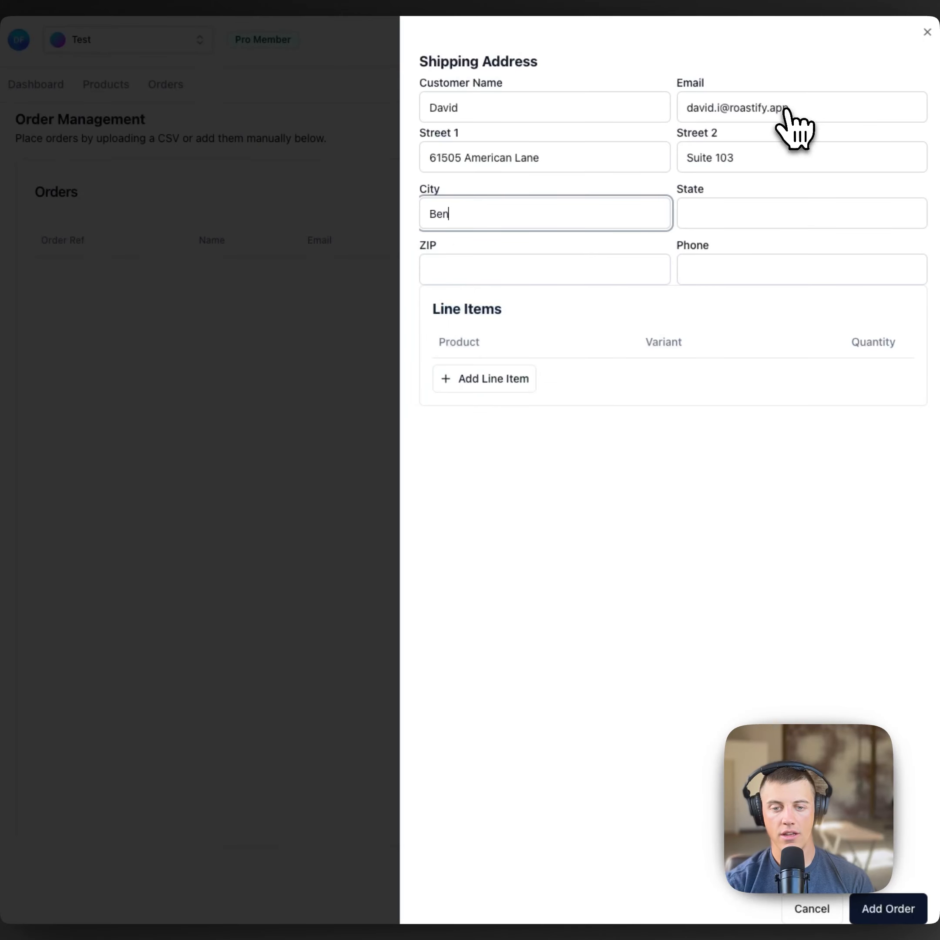
key("Tab")
key("Tab")
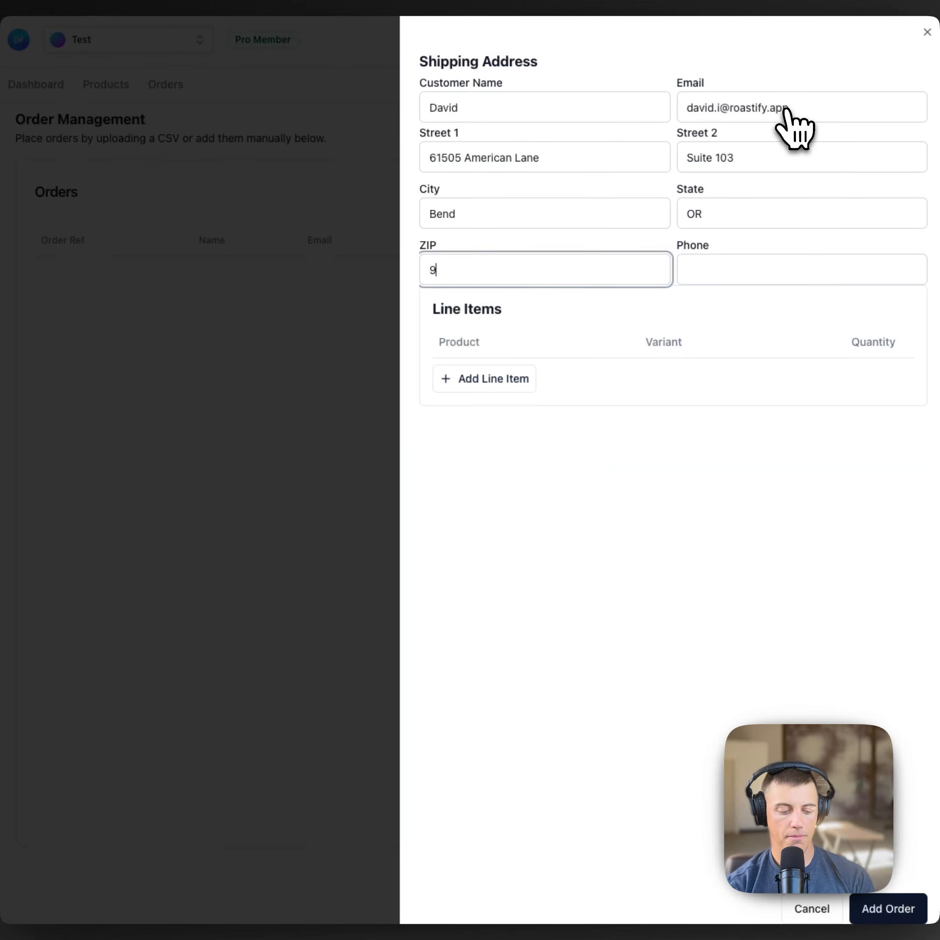
key("Tab")
key("Tab")
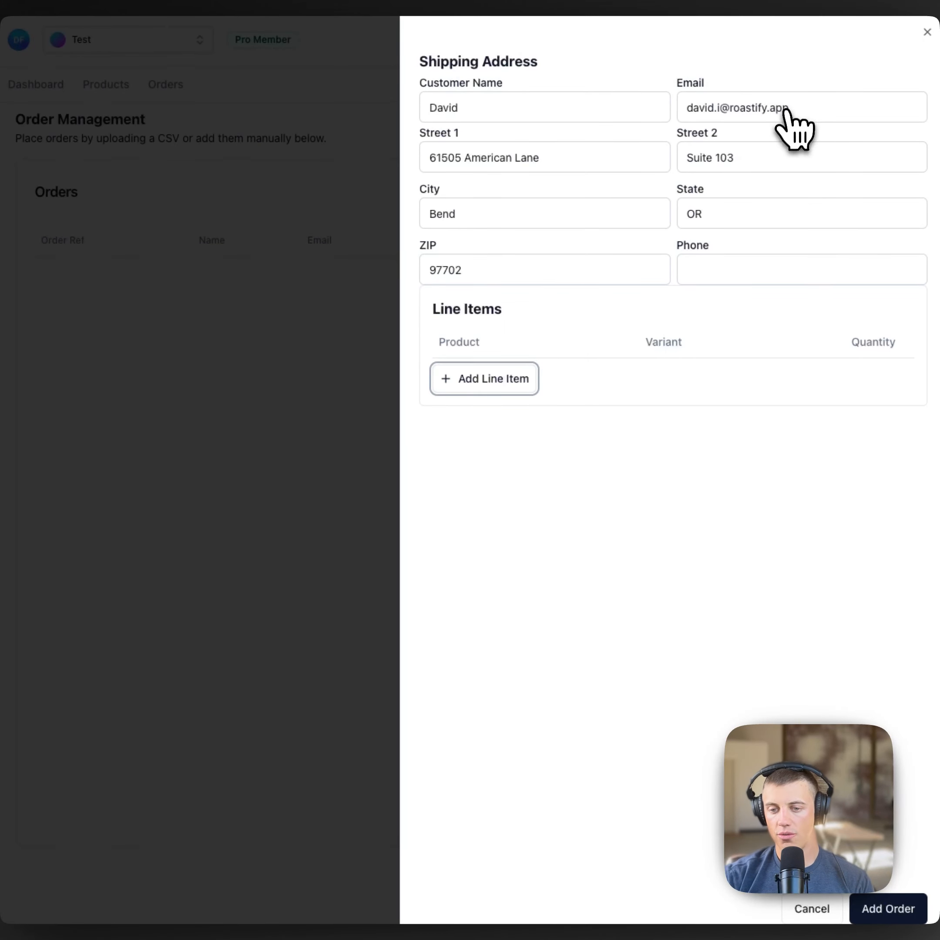
Step: Add a line item of 3 Test 12oz, variant Ground, and save the order
left_click(496, 388)
left_click(499, 386)
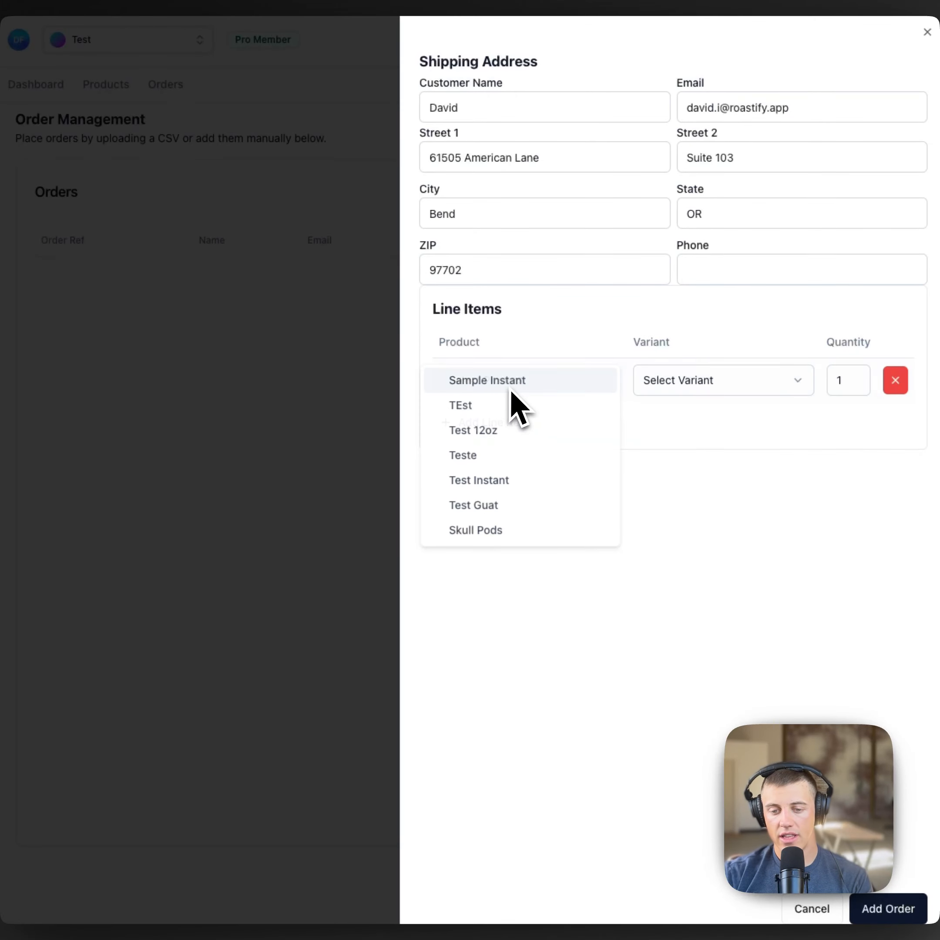
left_click(509, 430)
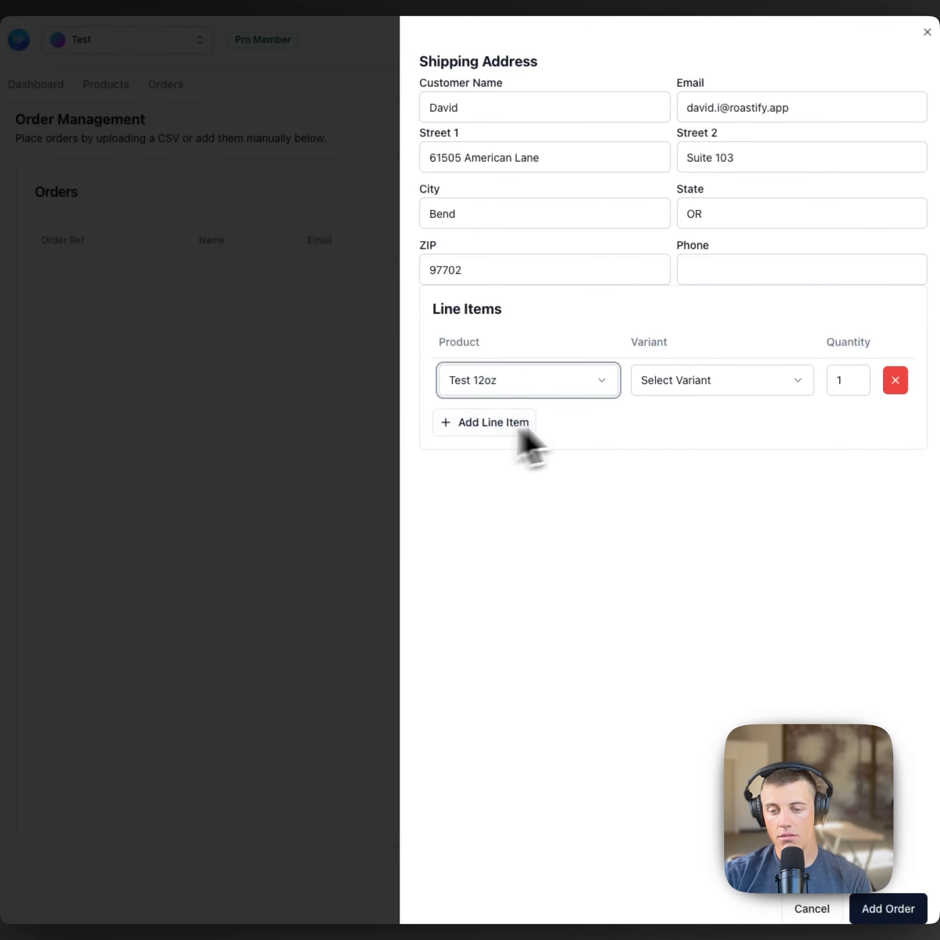
left_click(709, 393)
left_click(704, 409)
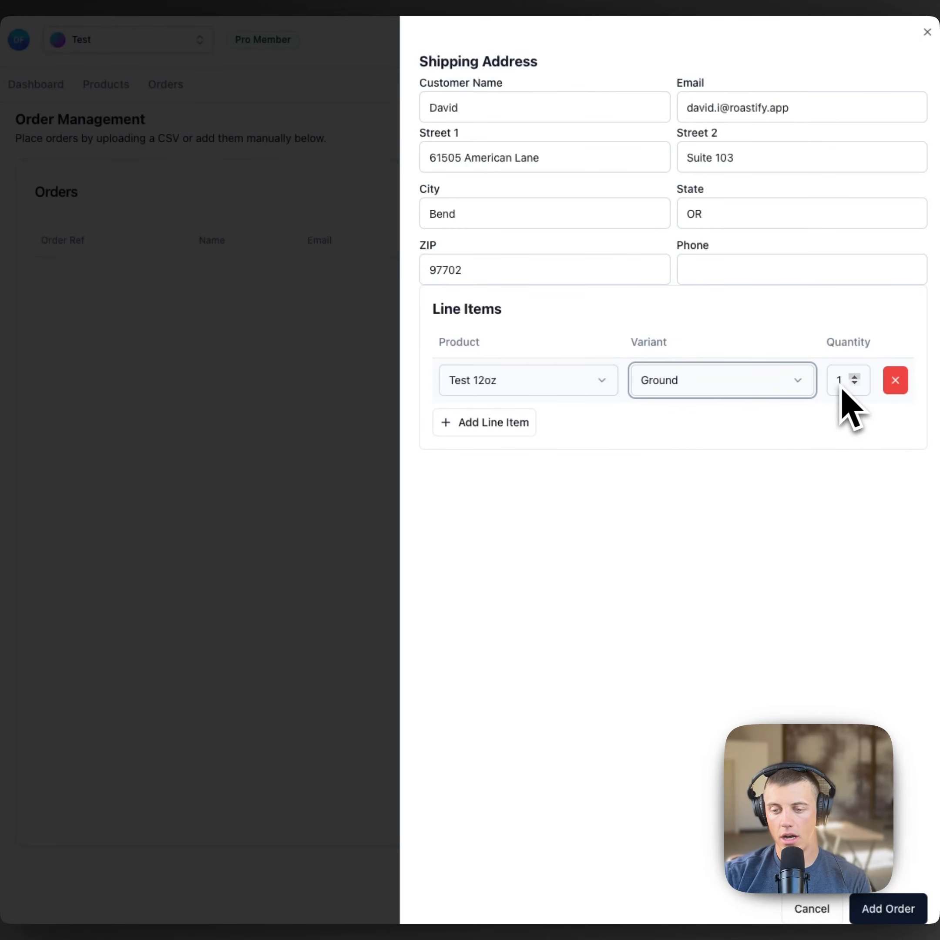
left_click(855, 378)
left_click(855, 379)
left_click(889, 909)
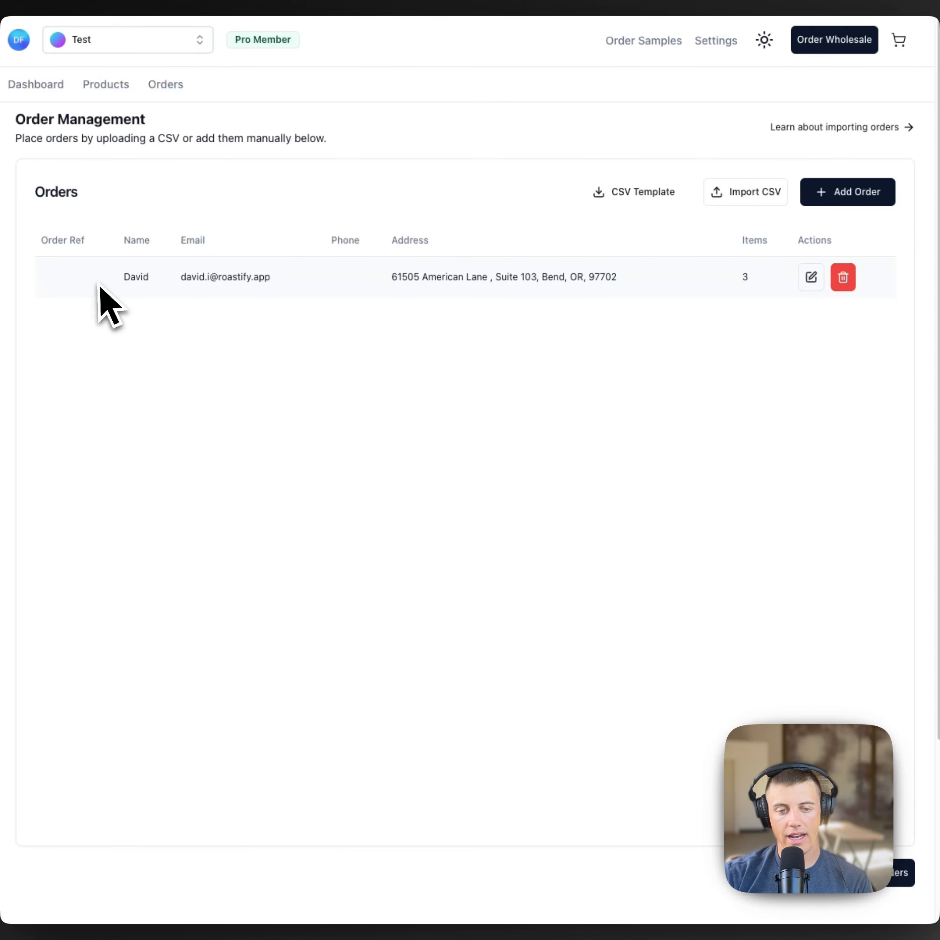
left_click_drag(102, 285, 752, 283)
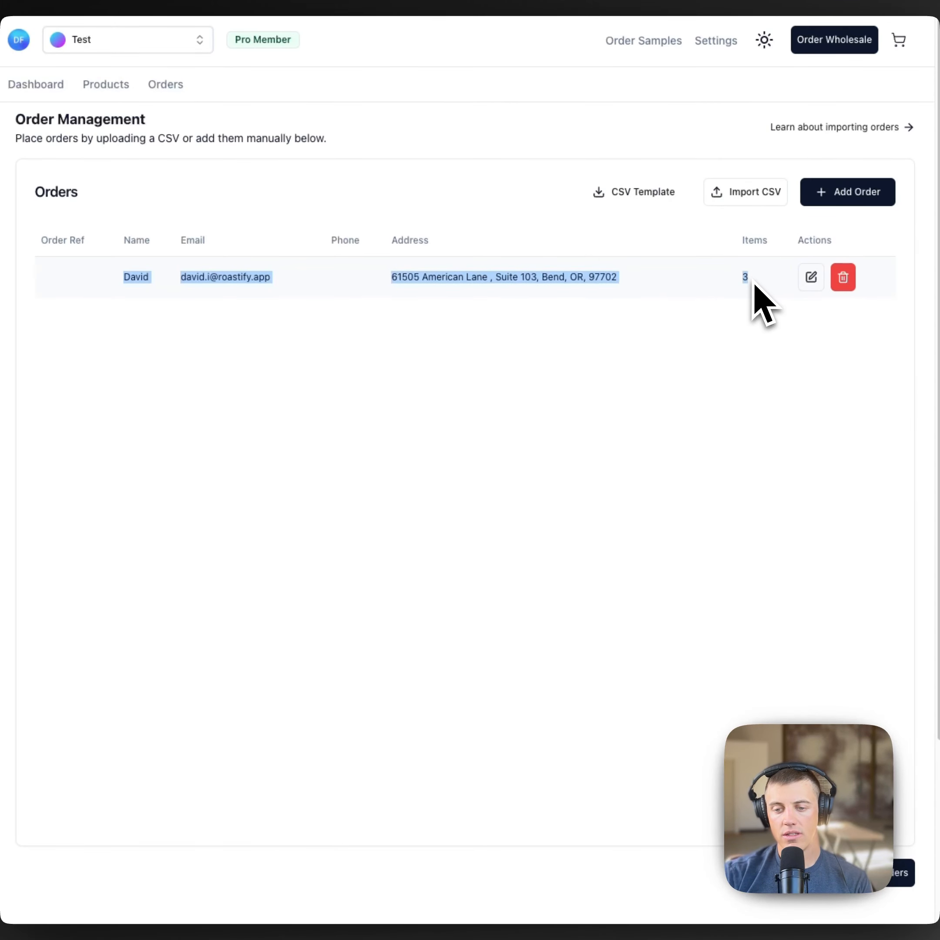
Step: Open another empty order form and close it without saving
left_click(859, 199)
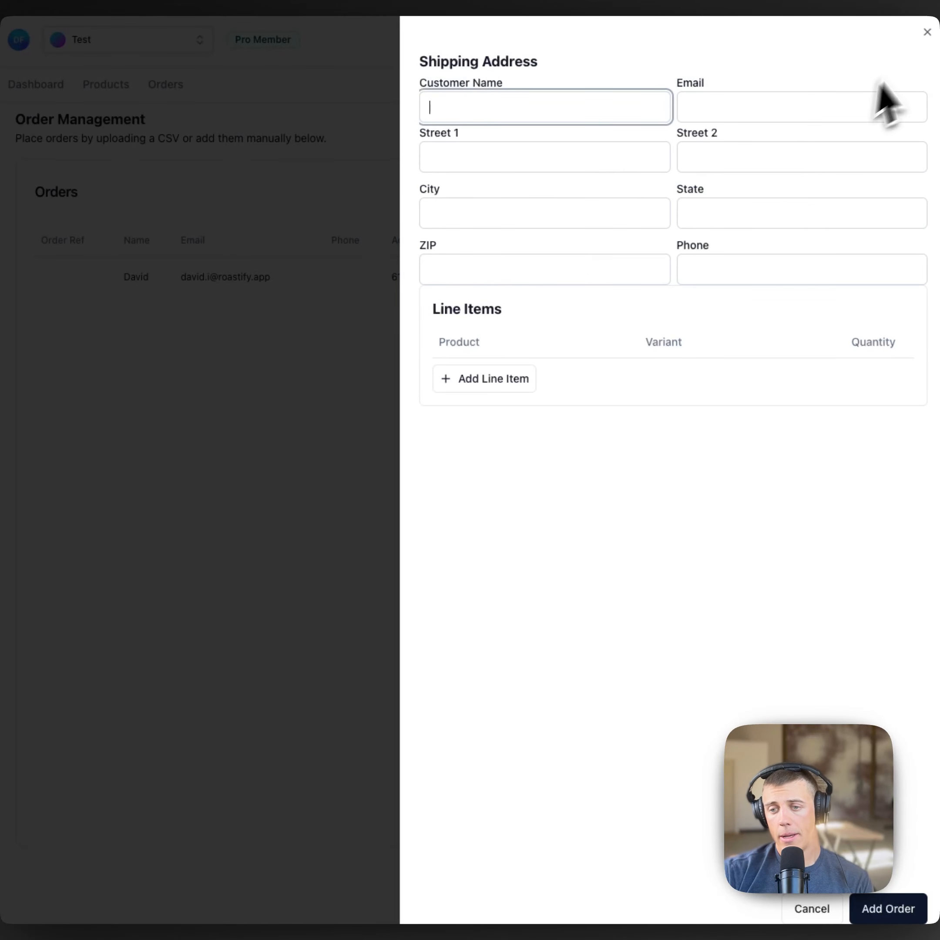
left_click(926, 32)
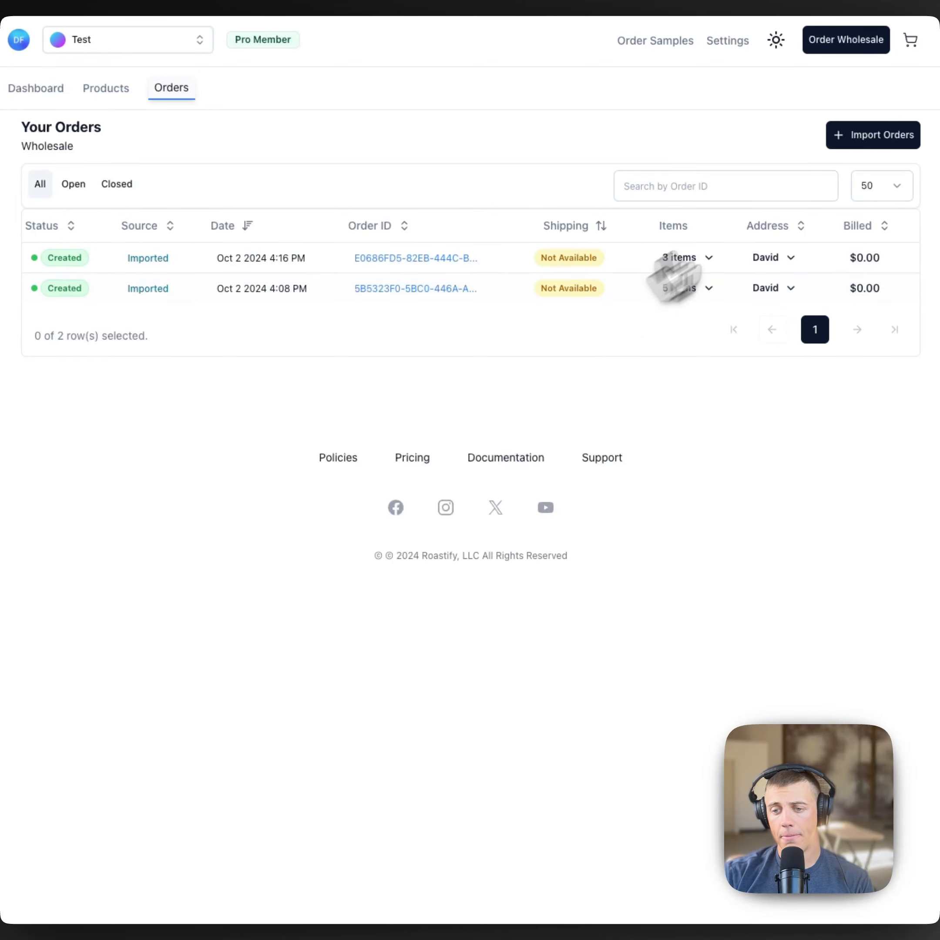
Step: Return to the Import Orders page to get the CSV template
left_click(878, 135)
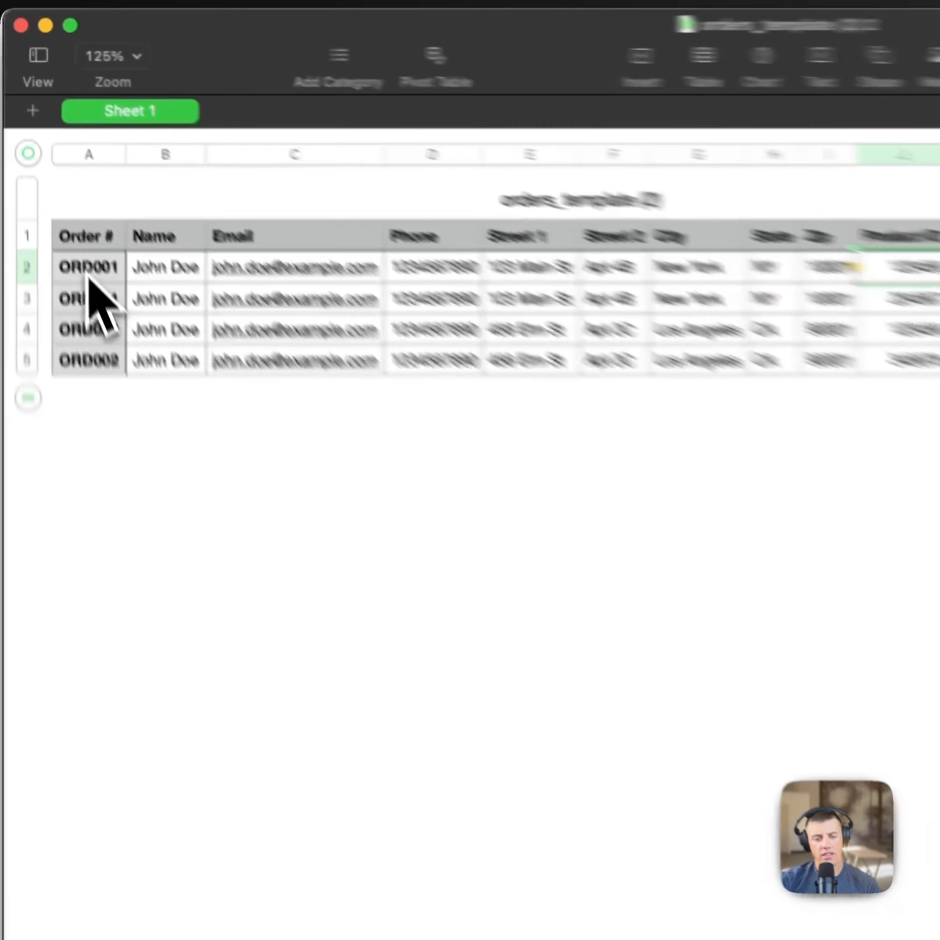
Step: Review the repeated ORD001 order numbers in the template's column A
left_click(88, 275)
left_click(111, 302)
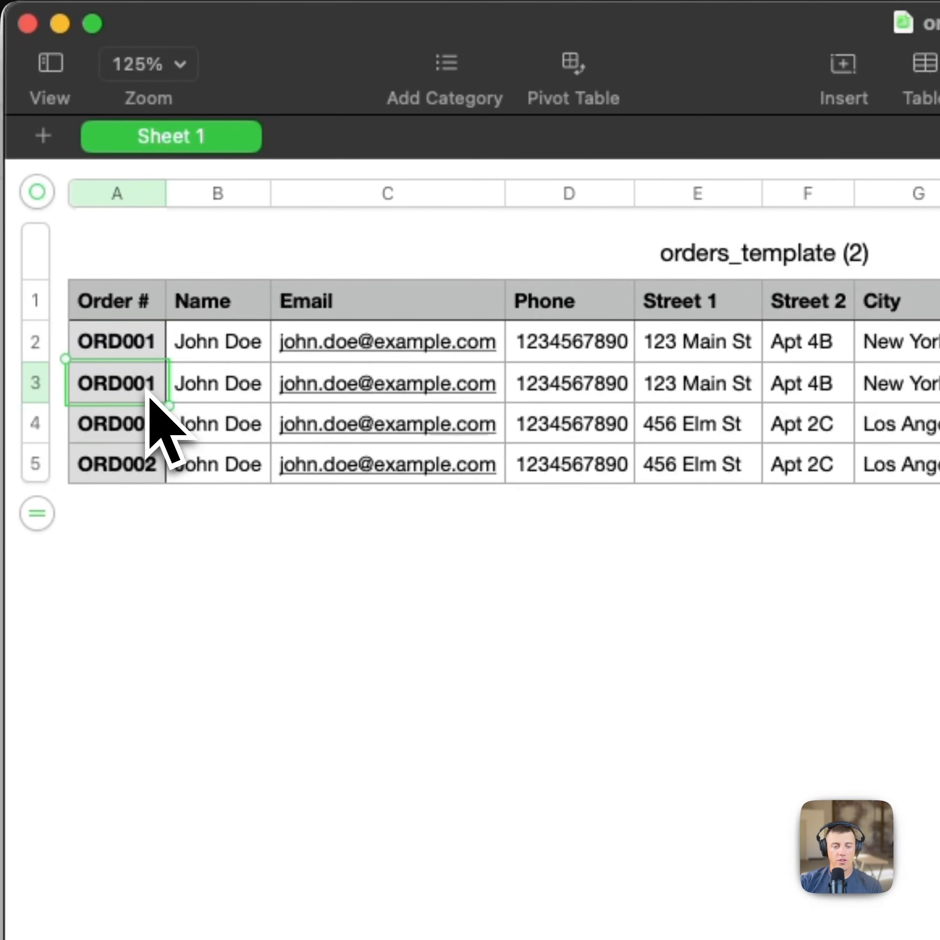
key("Up")
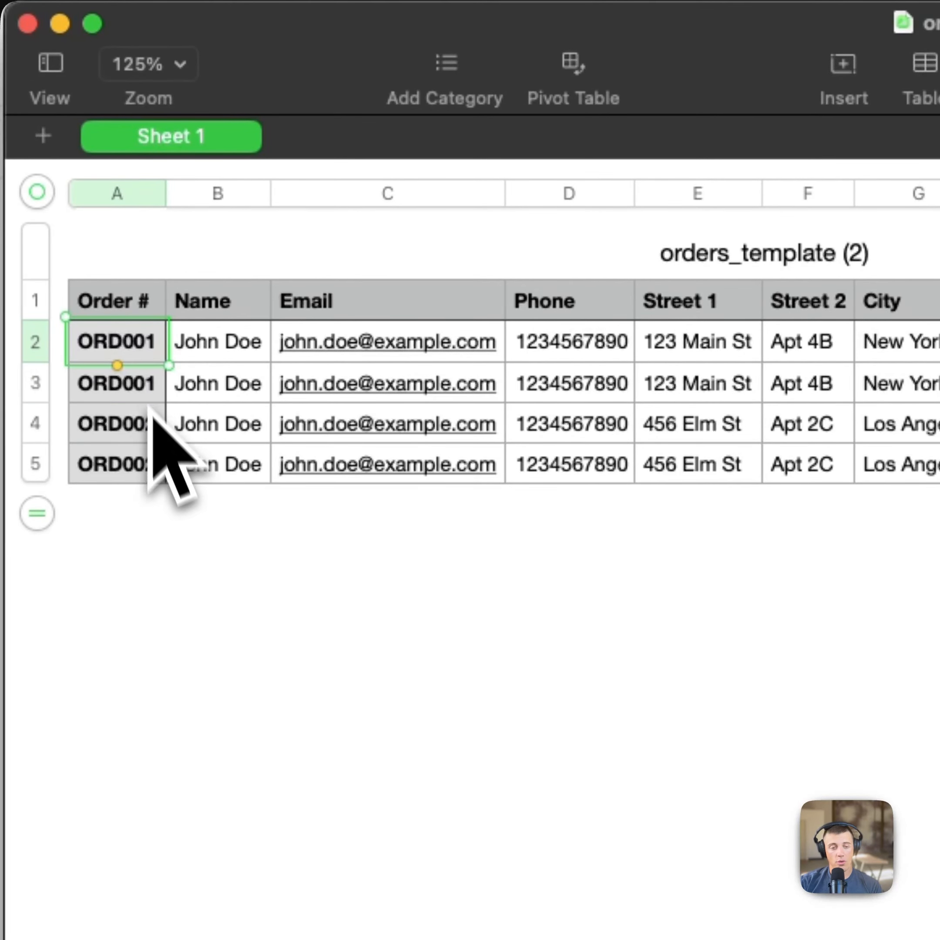
key("Down")
key("Down")
key("Down")
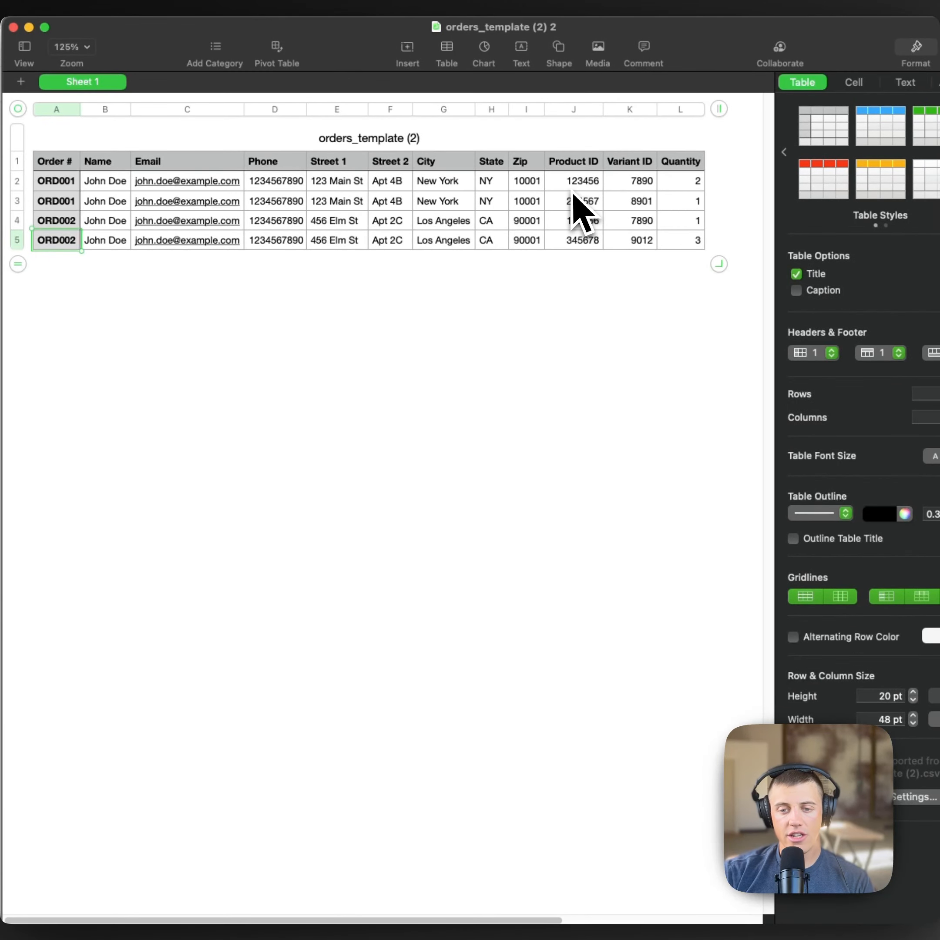
Step: Inspect the placeholder Product IDs such as 123456 and 234567 in column J
left_click(573, 190)
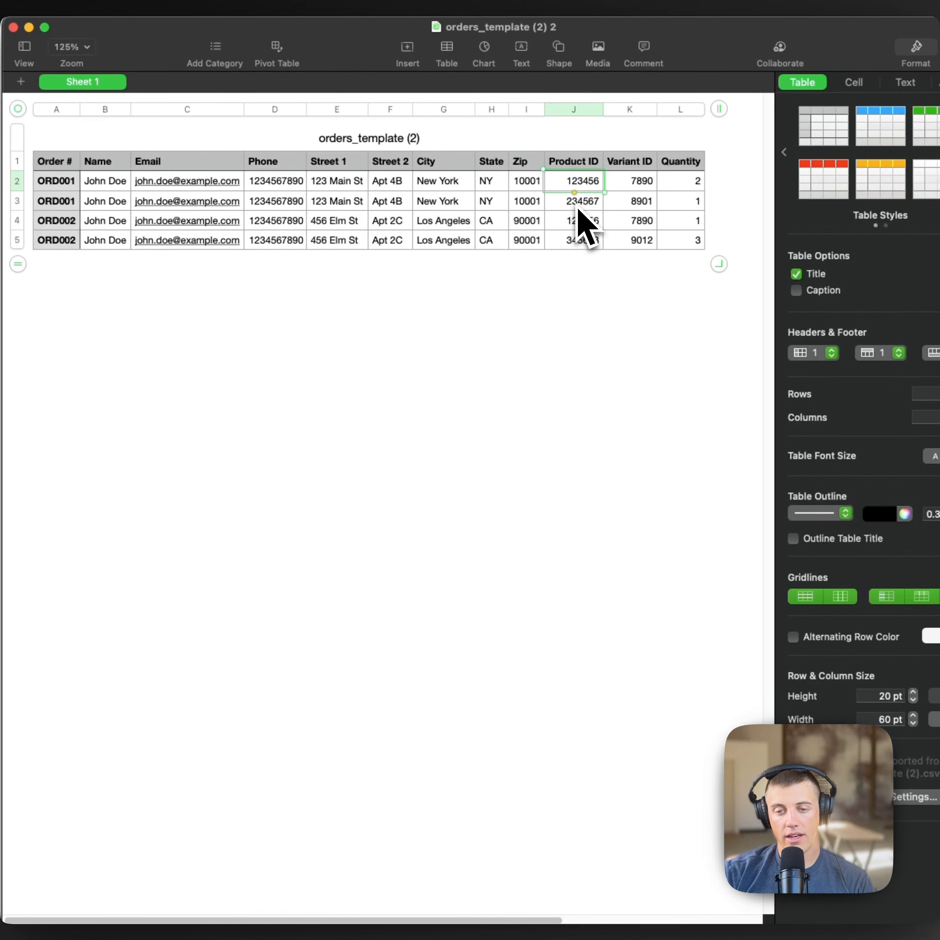
left_click(579, 205)
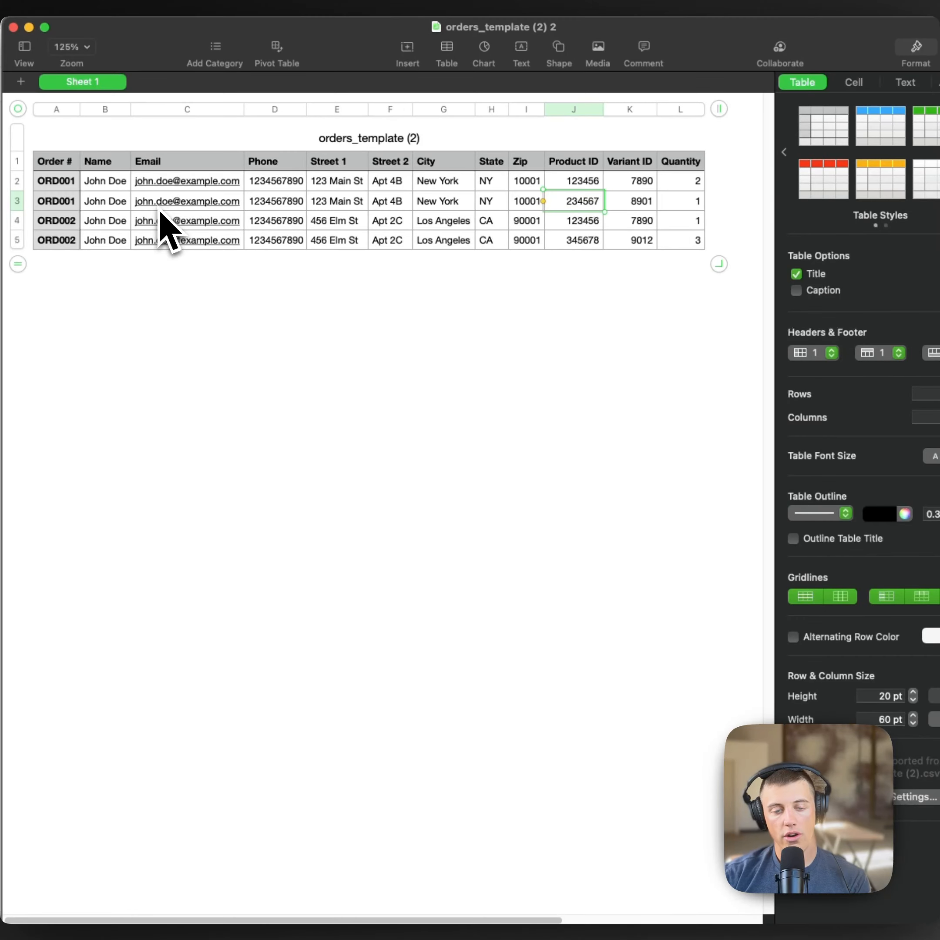
left_click(53, 183)
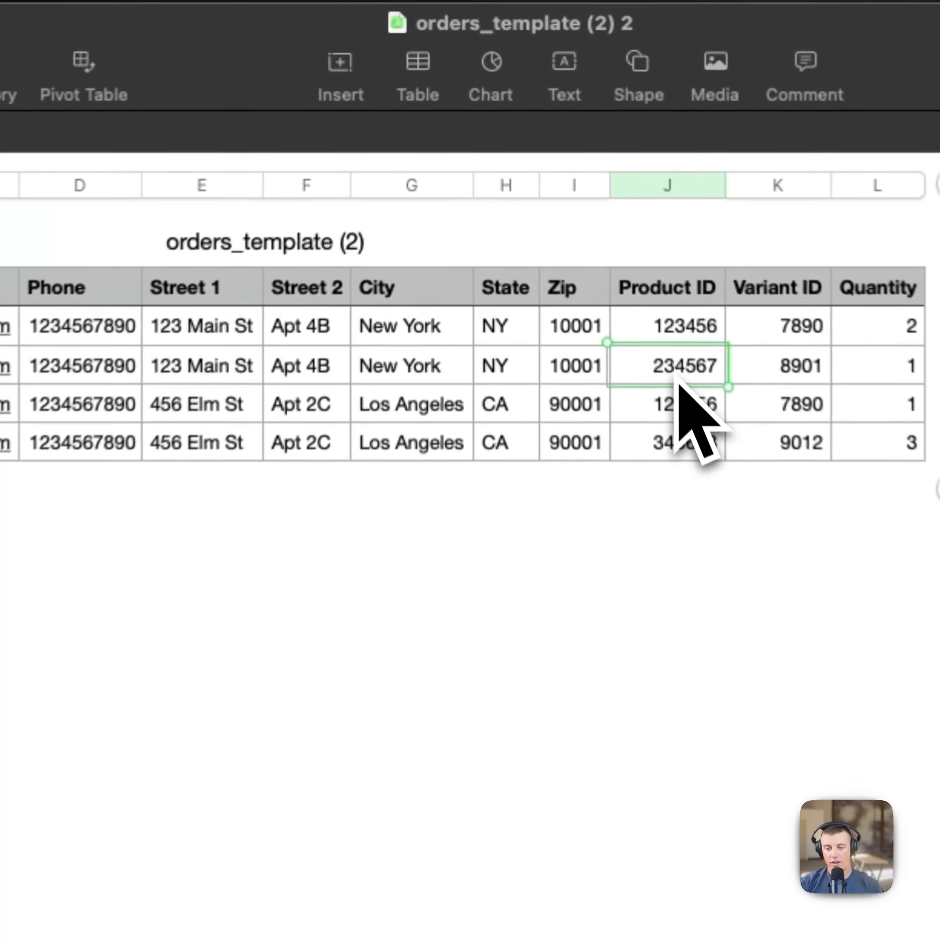
left_click(595, 220)
left_click(681, 388)
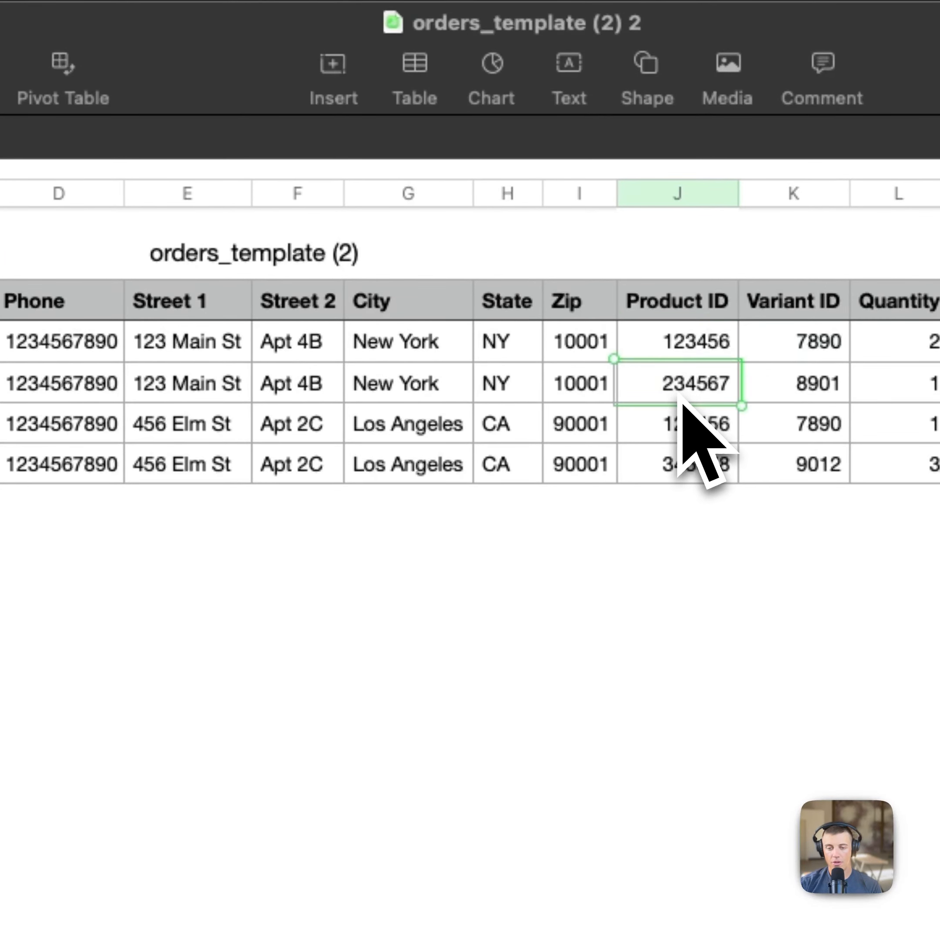
left_click(672, 360)
left_click(676, 388)
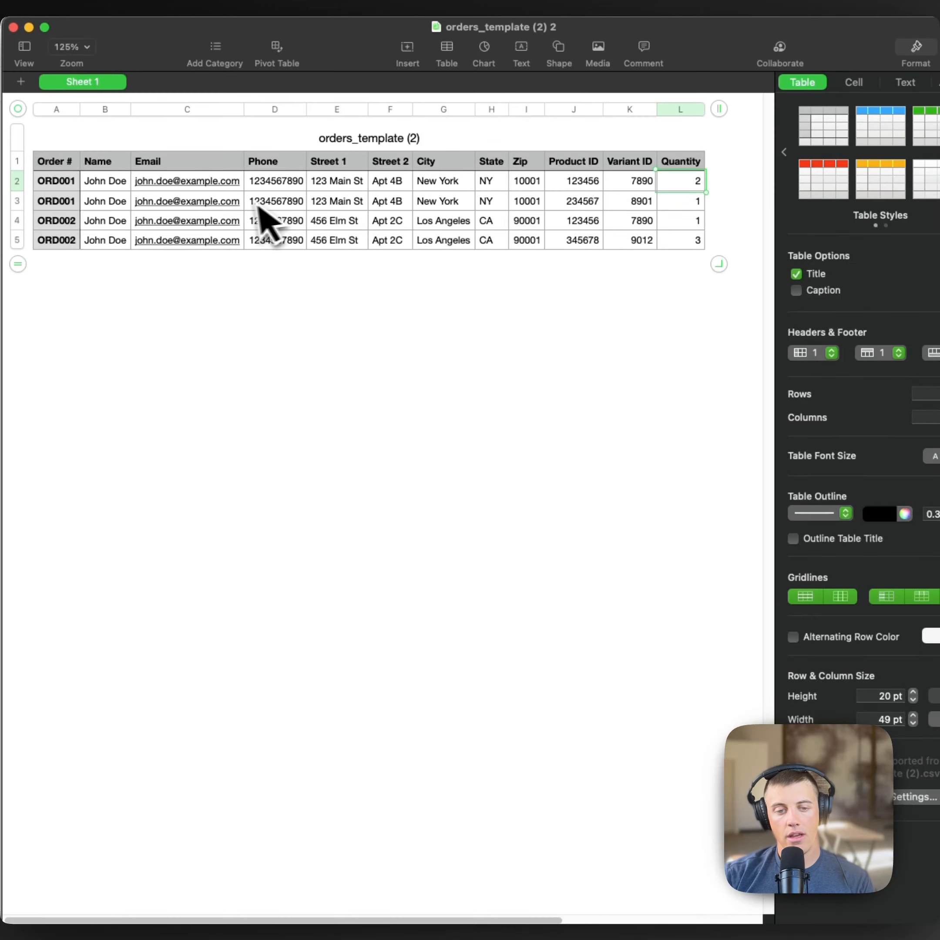
left_click(578, 203)
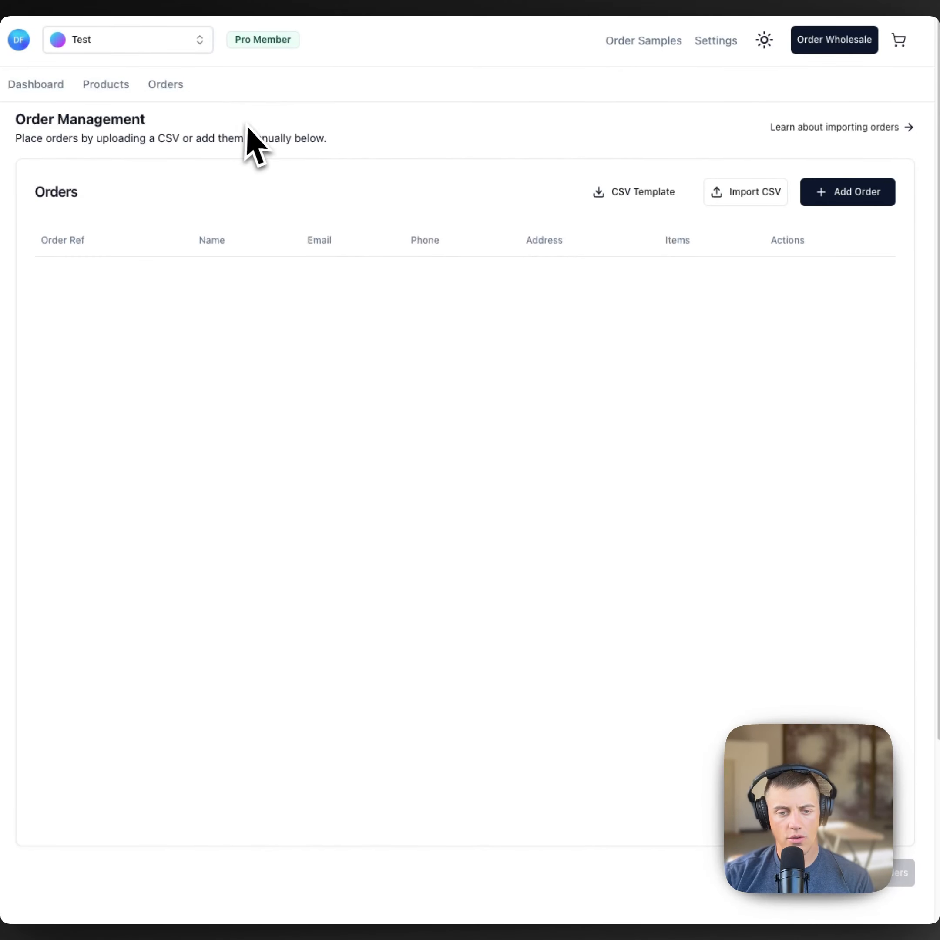
Step: Copy the Skull Pods product ID from its Roastify product page and return to Numbers
left_click(113, 85)
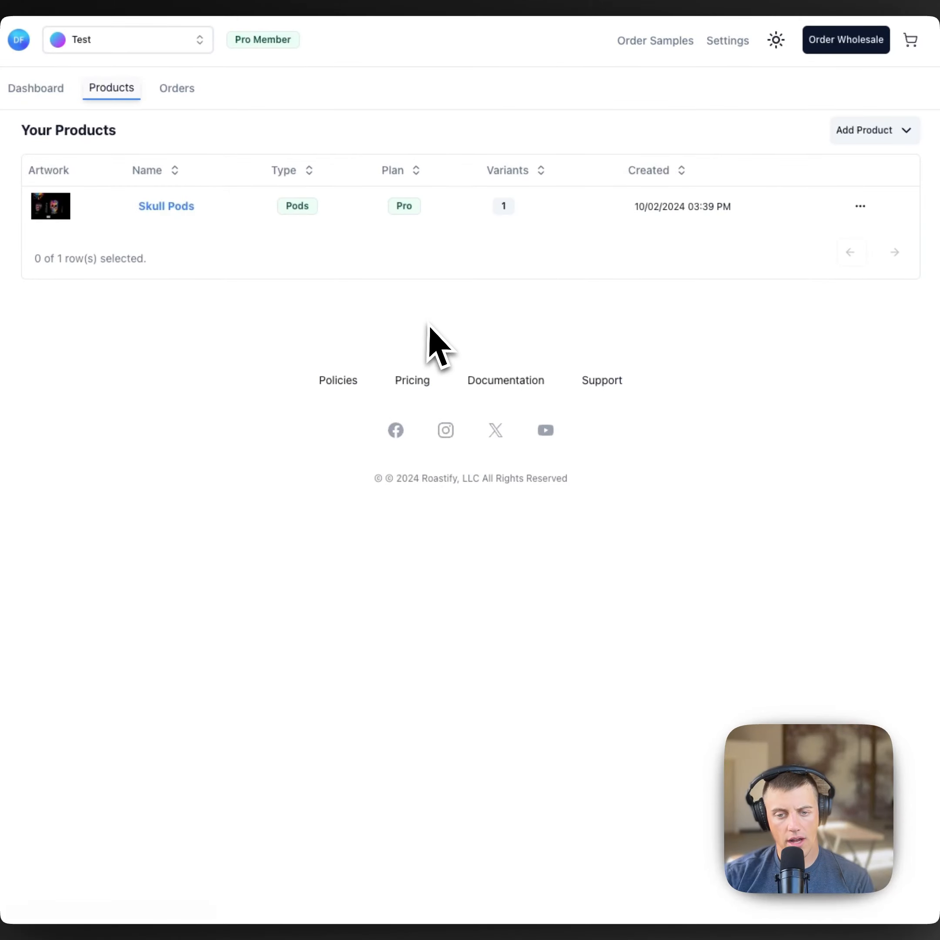
left_click(167, 206)
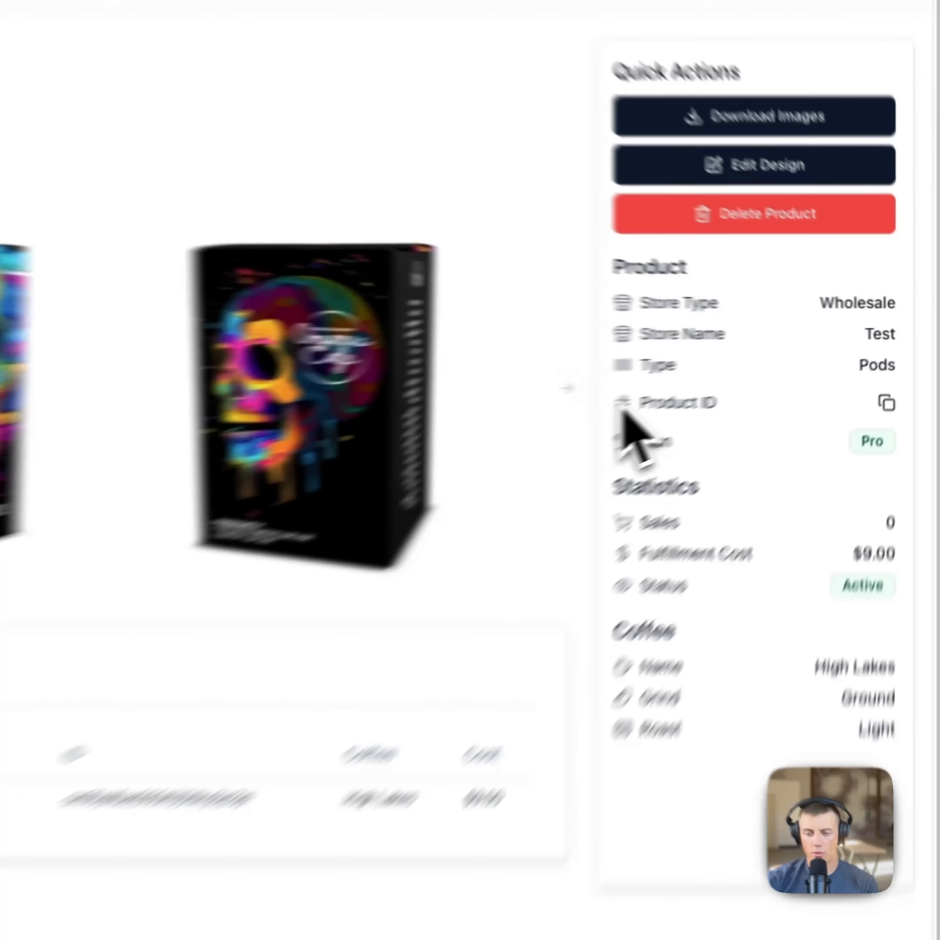
left_click_drag(730, 379, 739, 379)
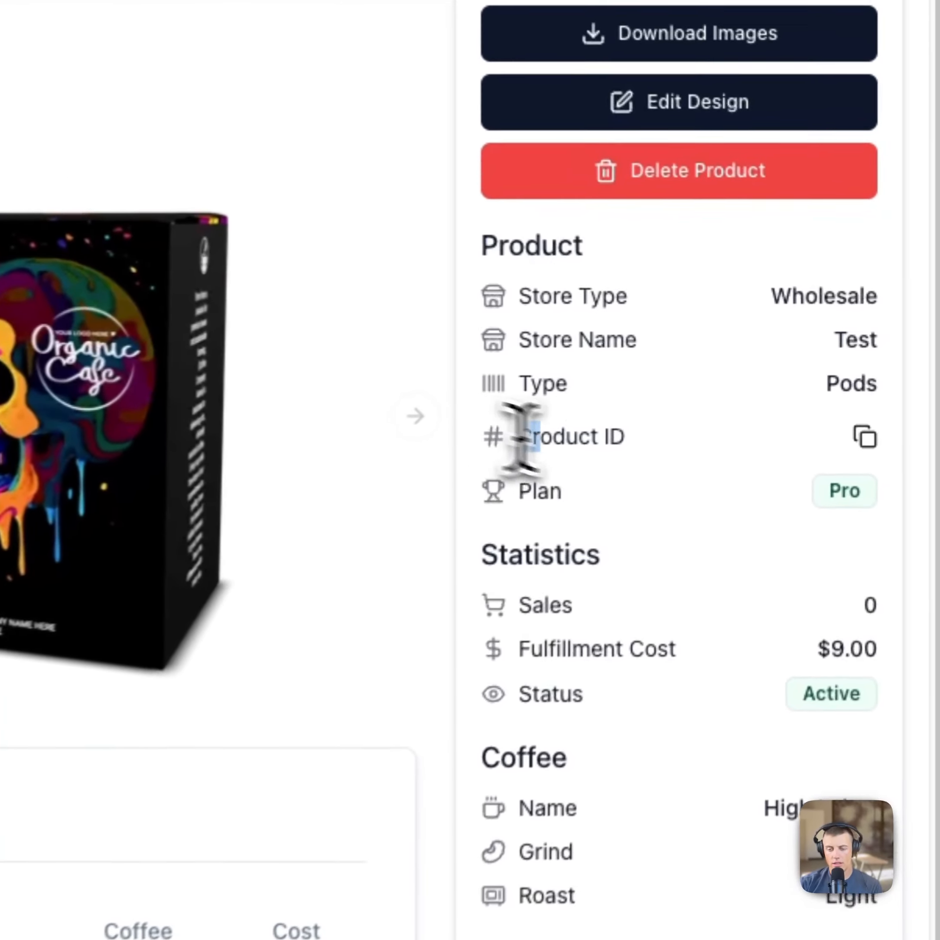
left_click_drag(522, 437, 629, 437)
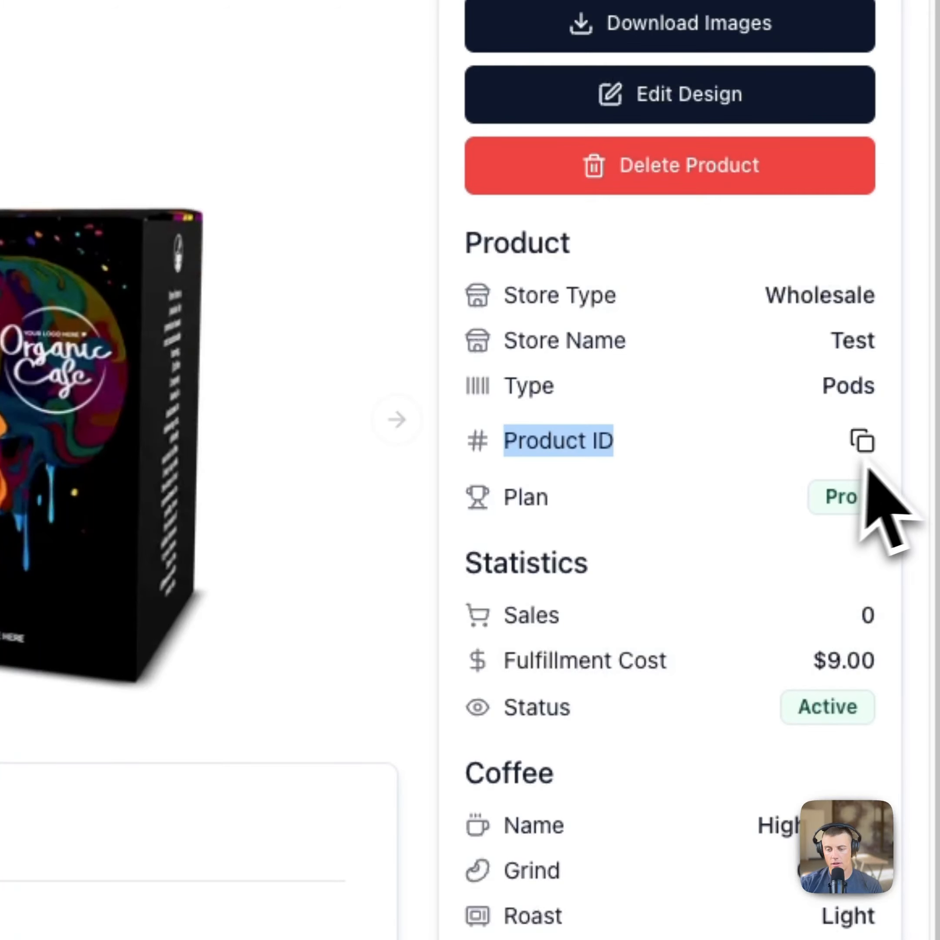
left_click(862, 441)
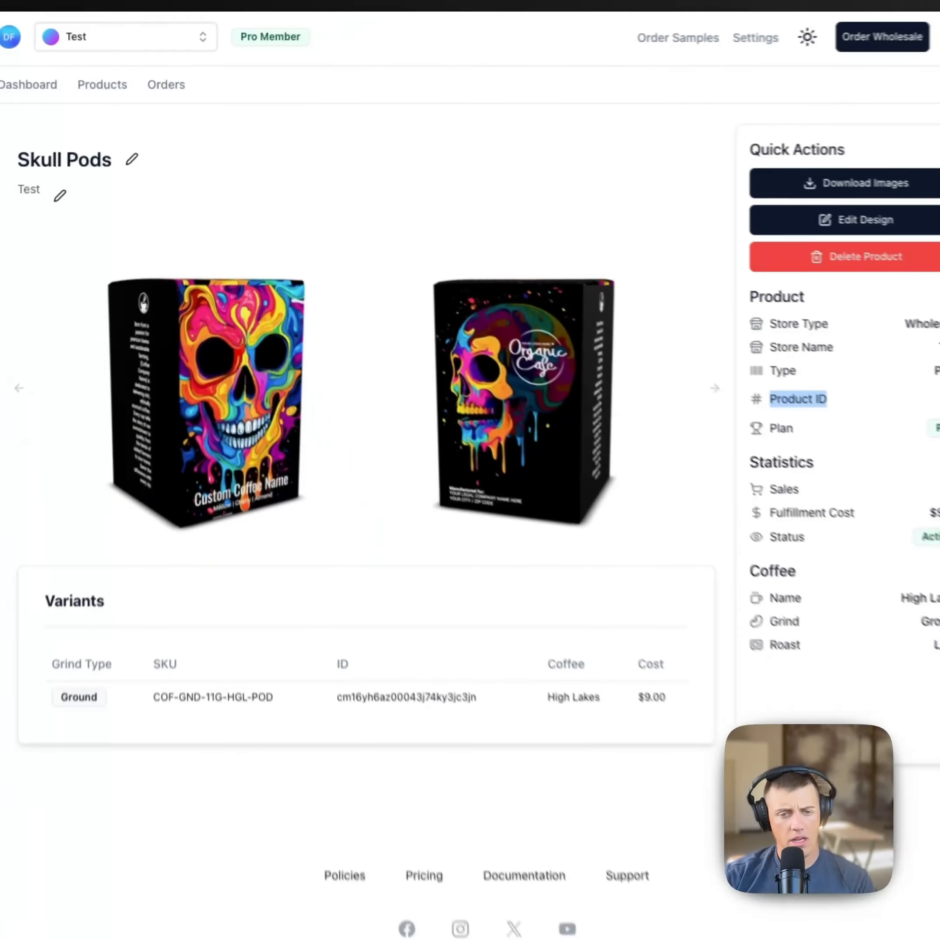
key("super+Tab")
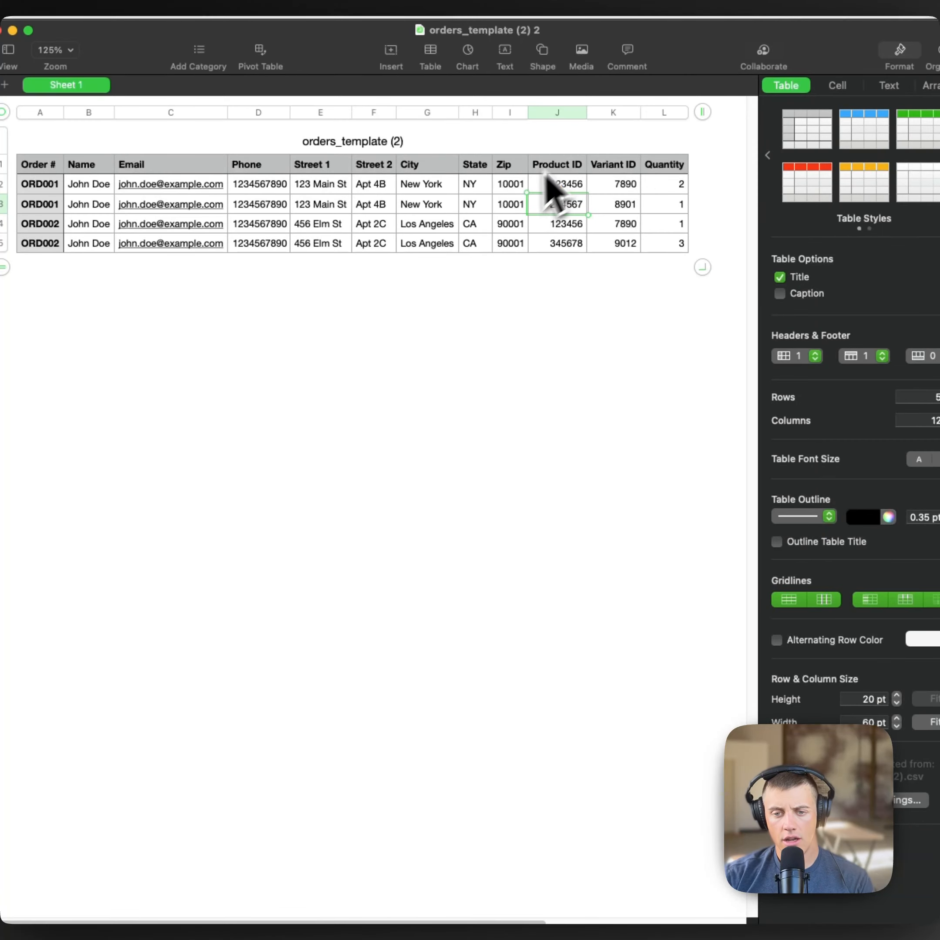
Step: Paste the Skull Pods product ID into the Product ID cells, then select its variant ID
key("super+v")
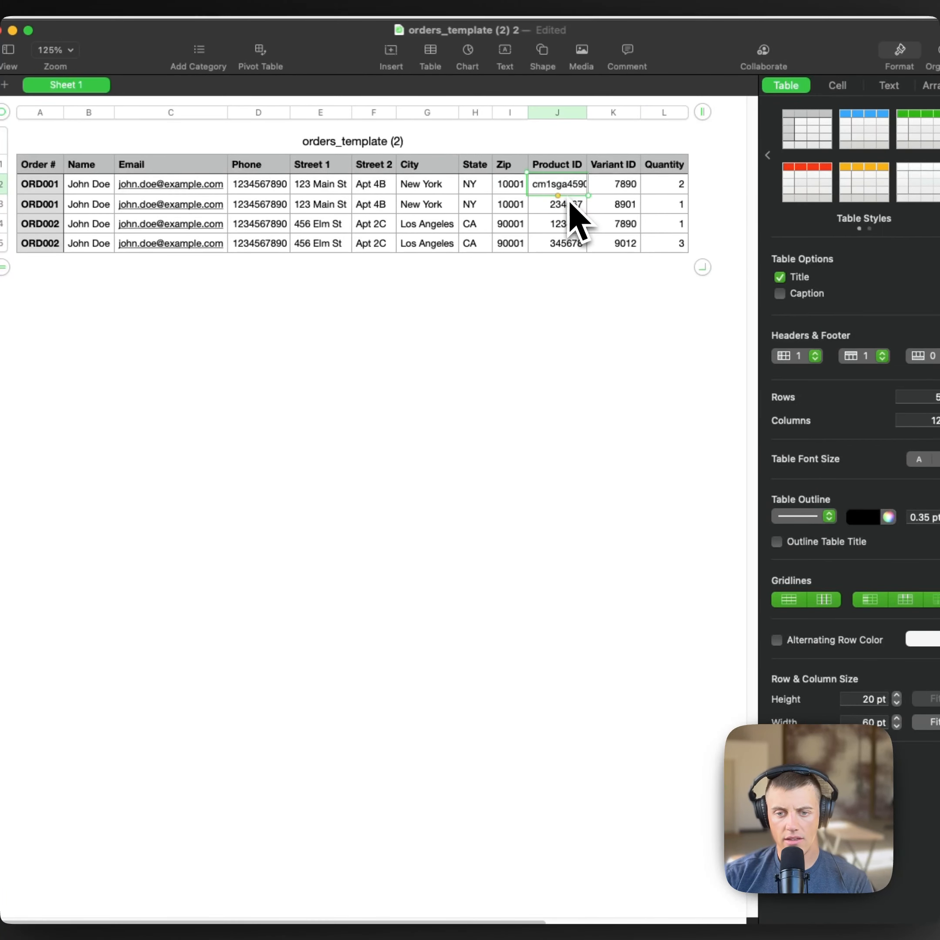
left_click(570, 210)
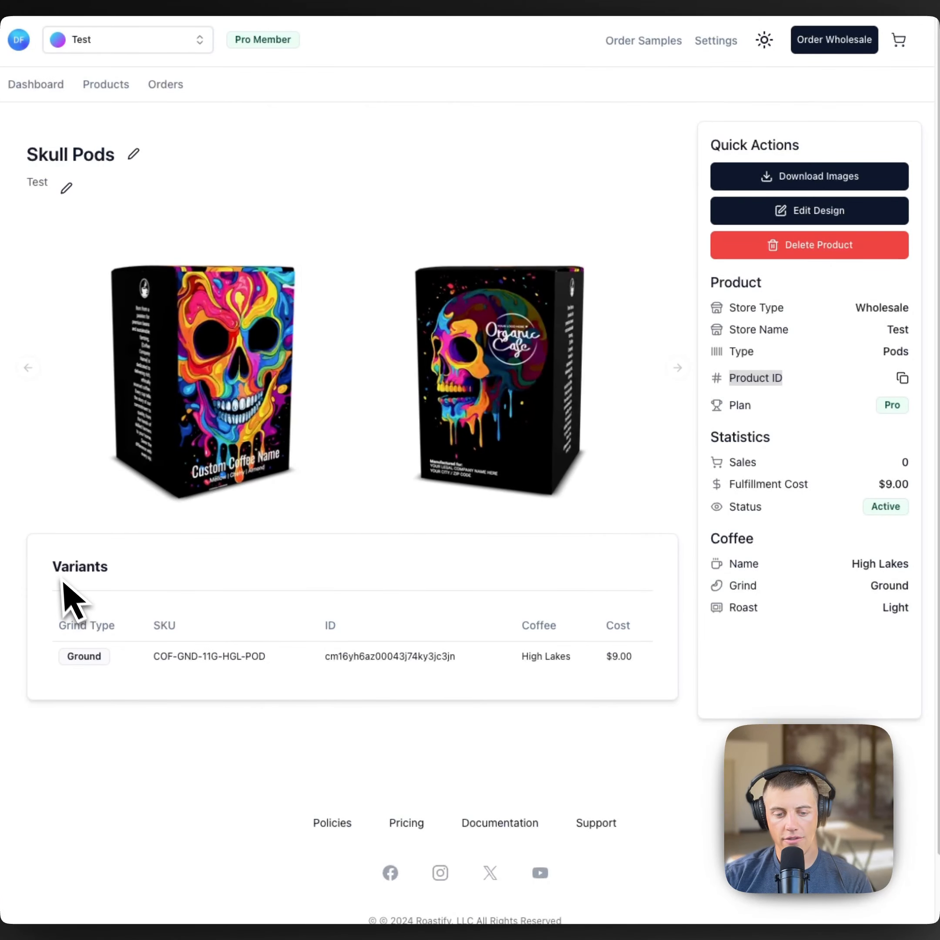
left_click(50, 573)
left_click_drag(324, 657, 460, 659)
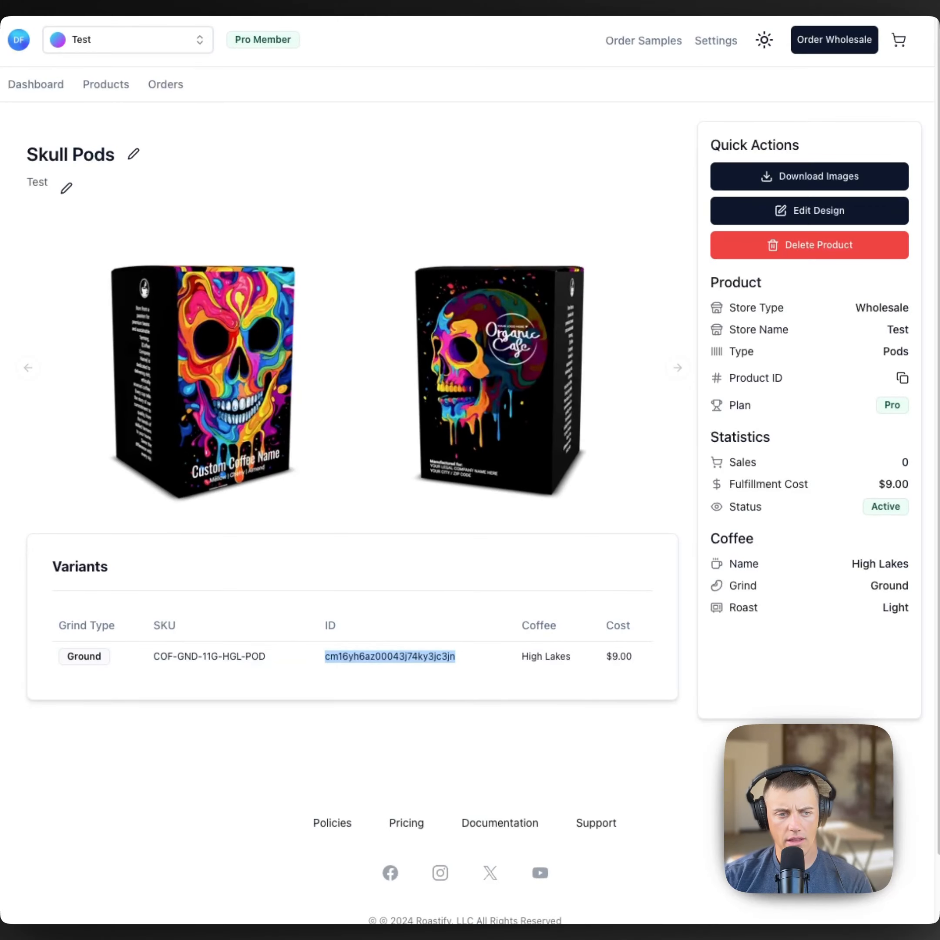
left_click_drag(2, 163, 790, 19)
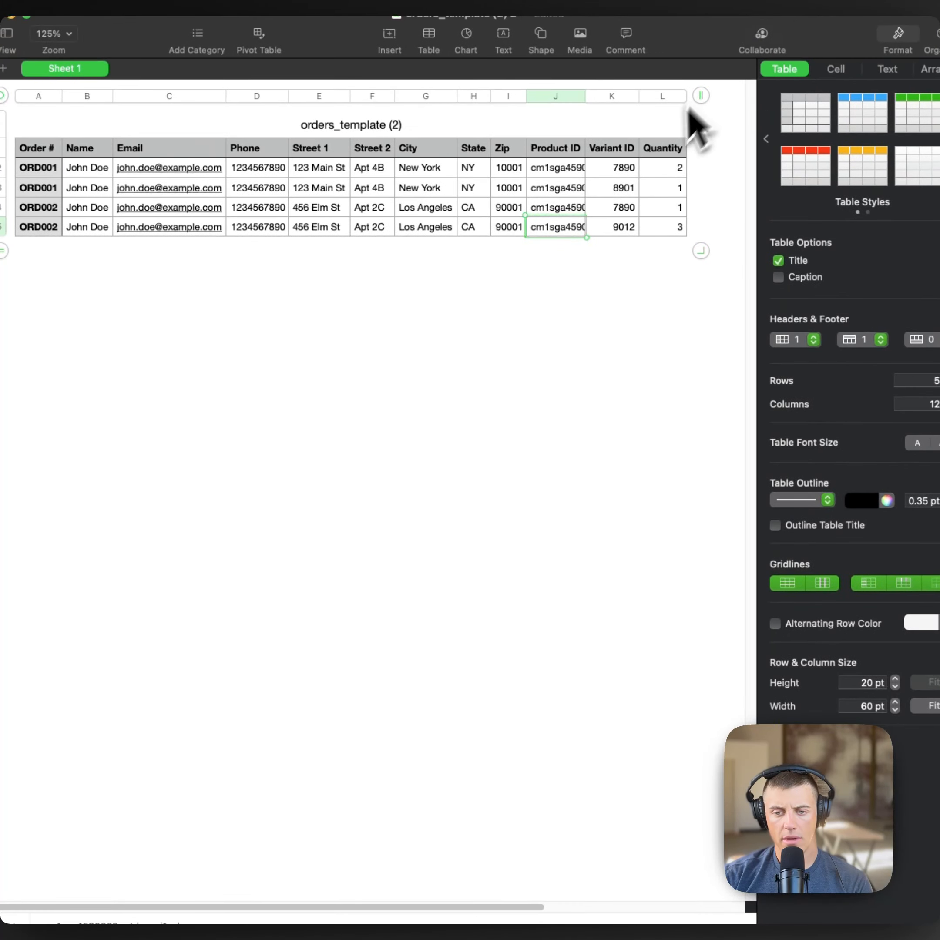
Step: Paste the Skull Pods variant ID into Variant ID cells K2 through K5
left_click(632, 168)
key("cmd+v")
left_click(636, 190)
key("cmd+v")
left_click(635, 207)
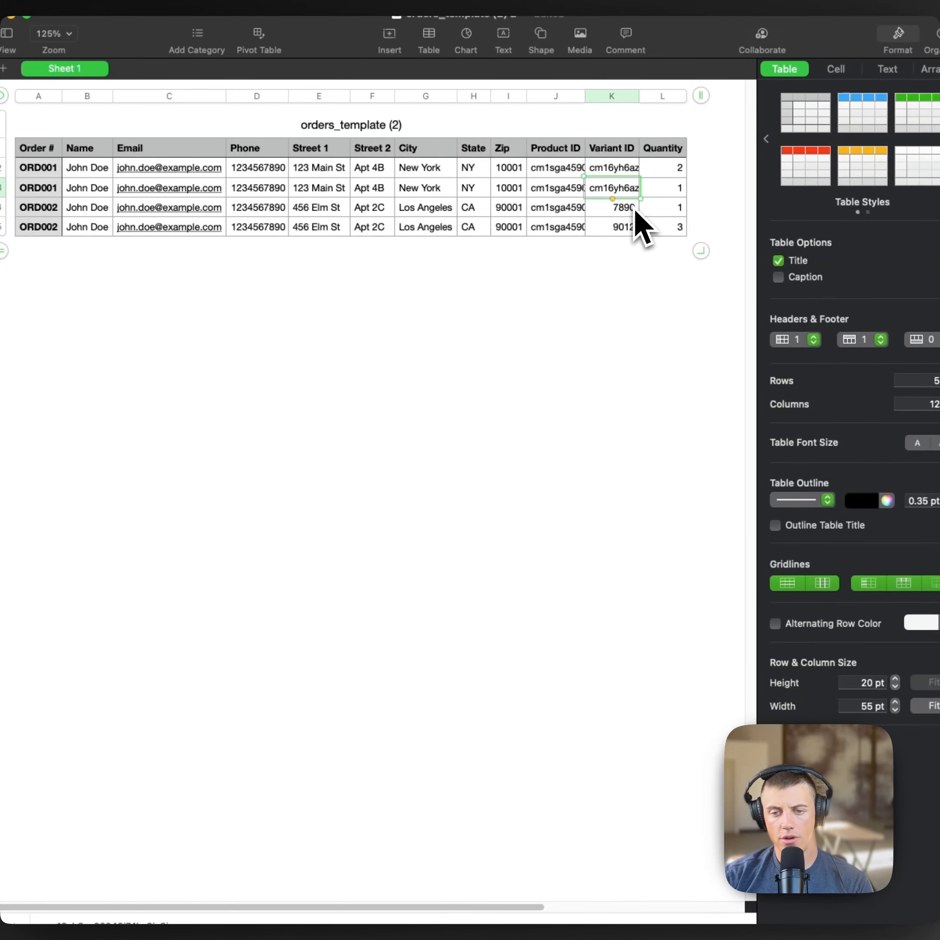
key("cmd+v")
left_click(635, 228)
key("cmd+v")
left_click(615, 345)
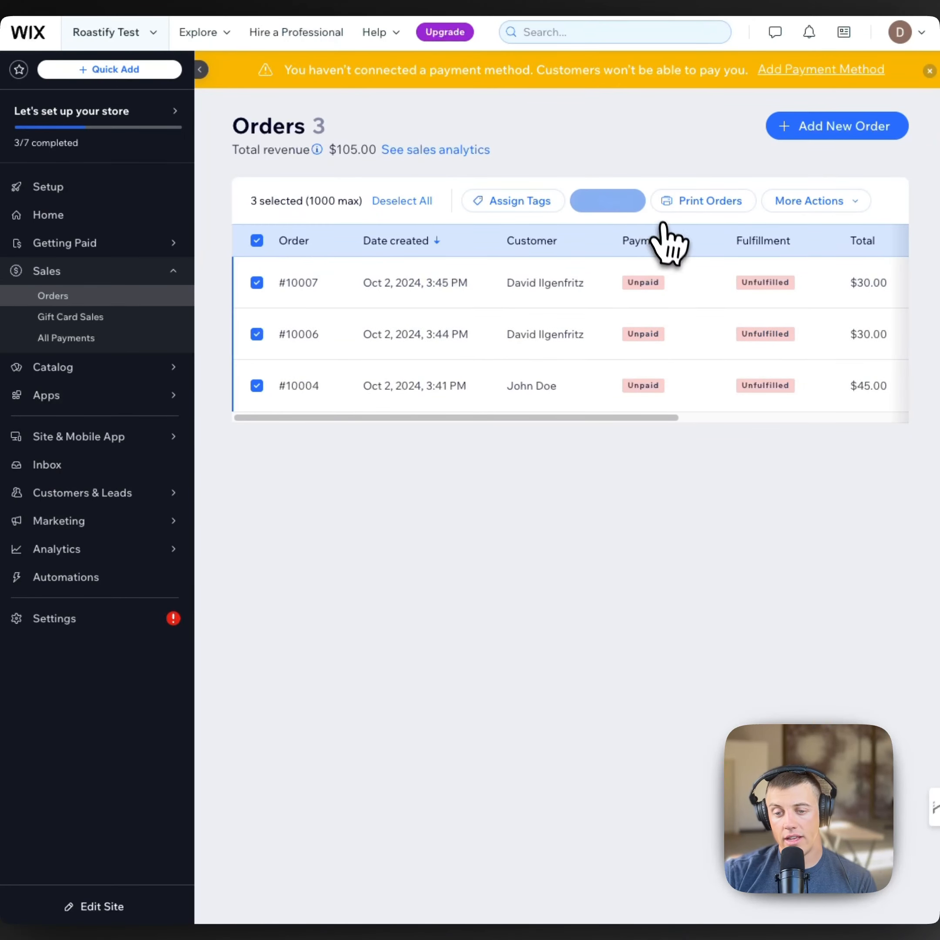
Step: Export Items purchased for Selected (3) orders after checking Billing, Delivery and Item details columns
left_click(624, 221)
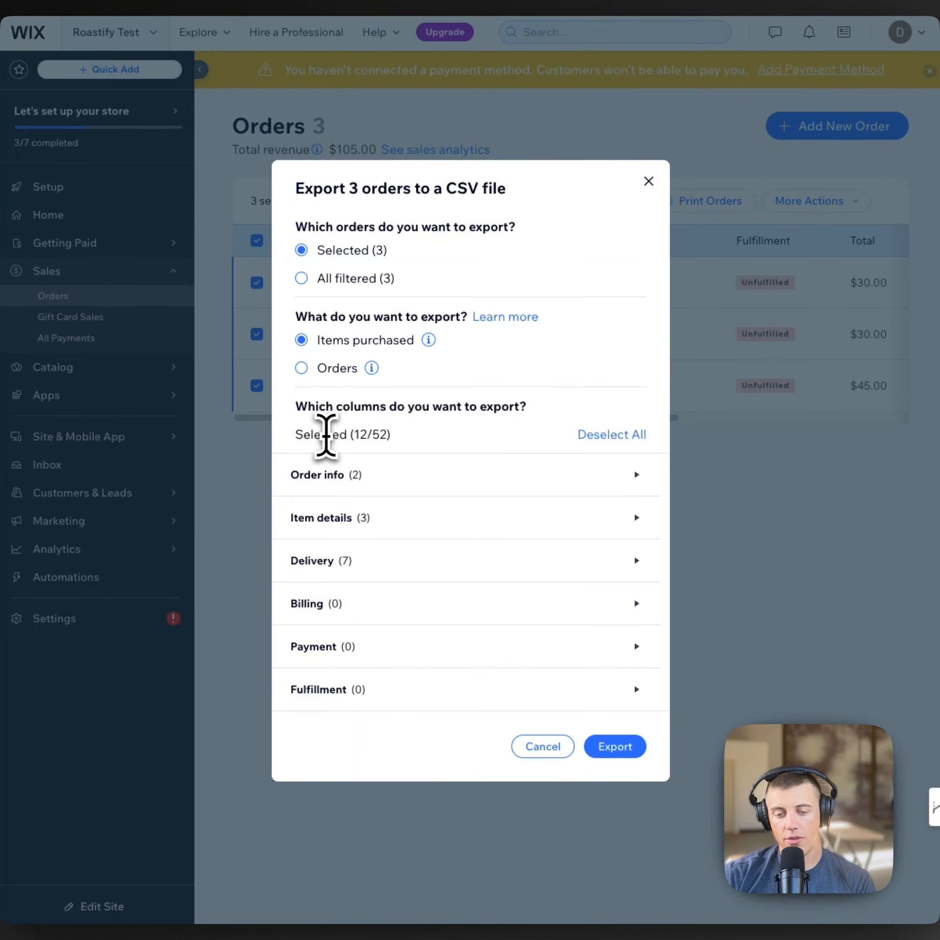
left_click_drag(326, 436, 391, 440)
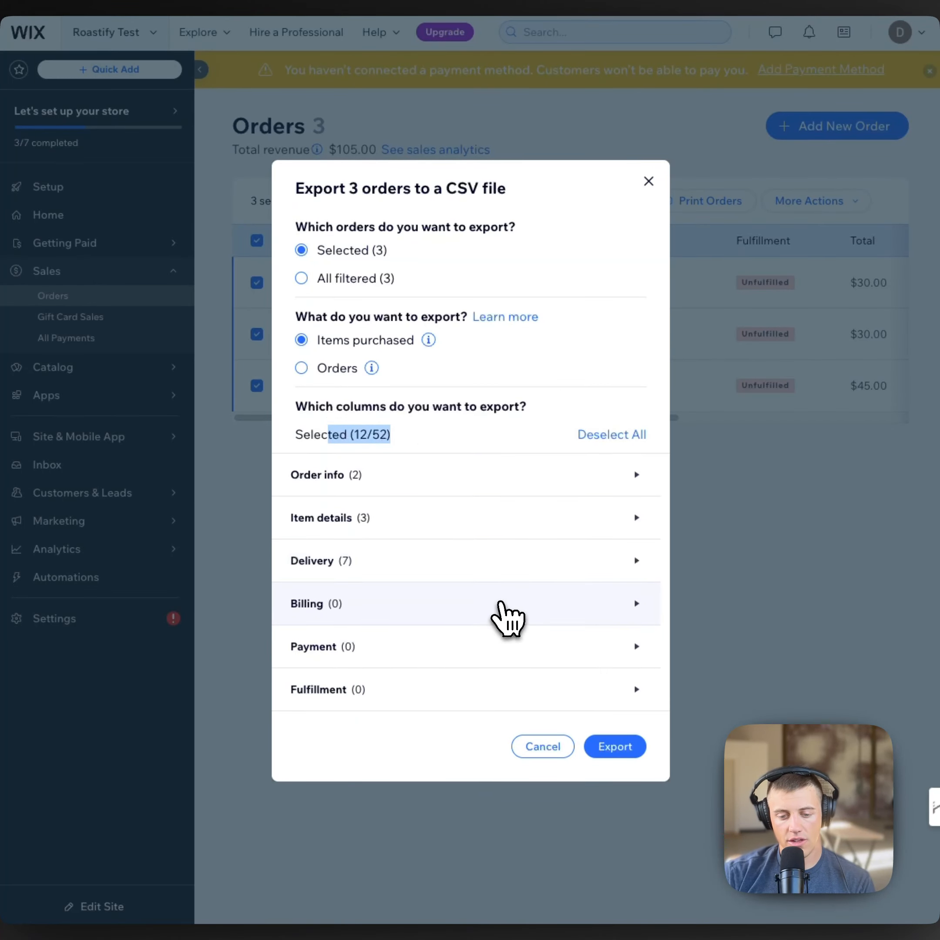
left_click(507, 618)
scroll(457, 594, "down", 4)
scroll(432, 514, "up", 3)
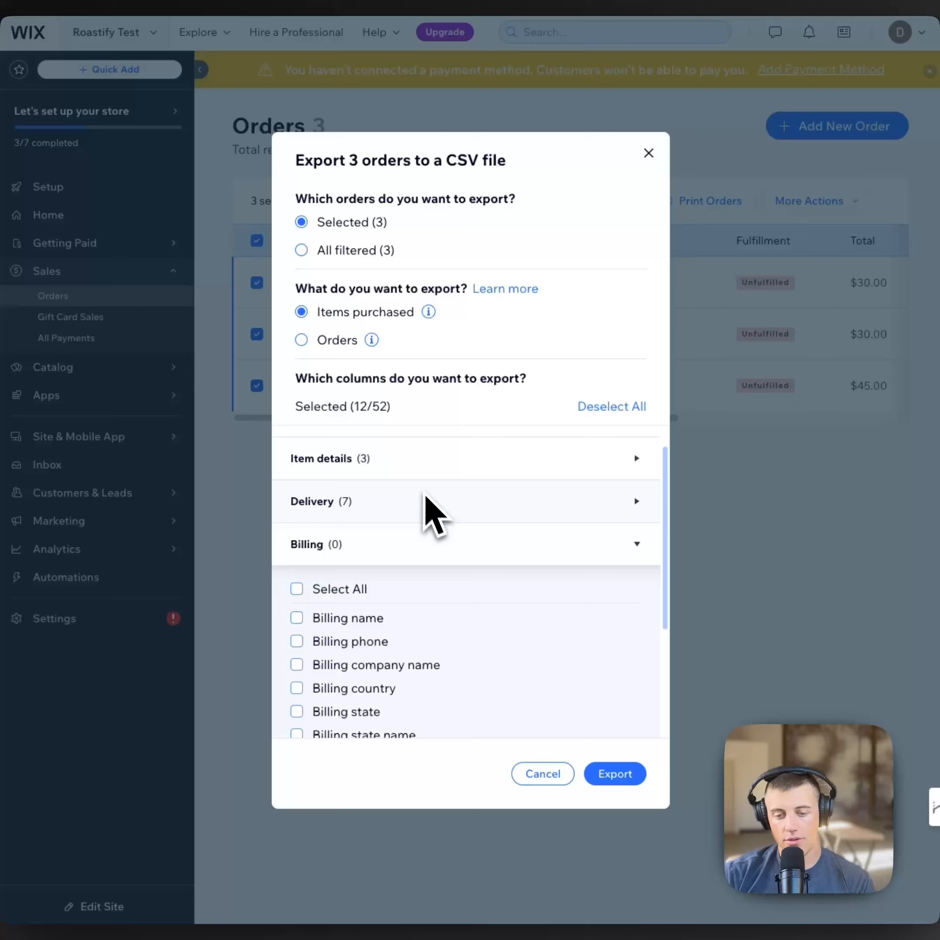
left_click(458, 544)
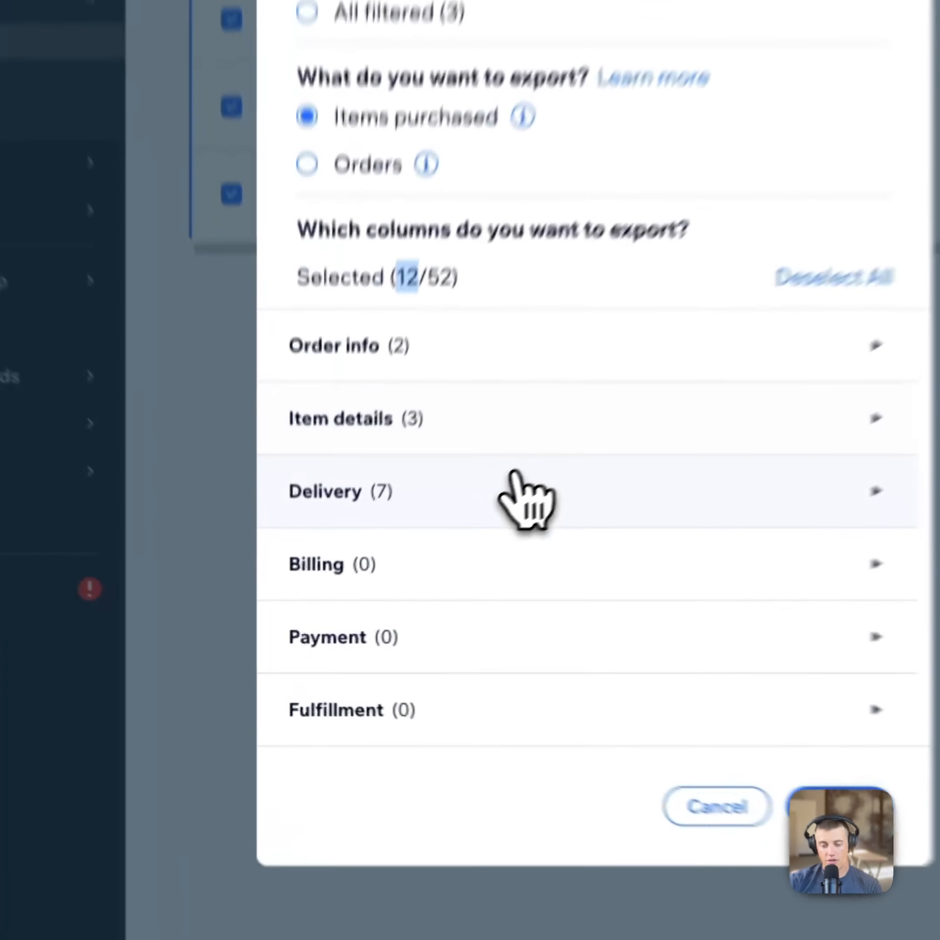
left_click(422, 558)
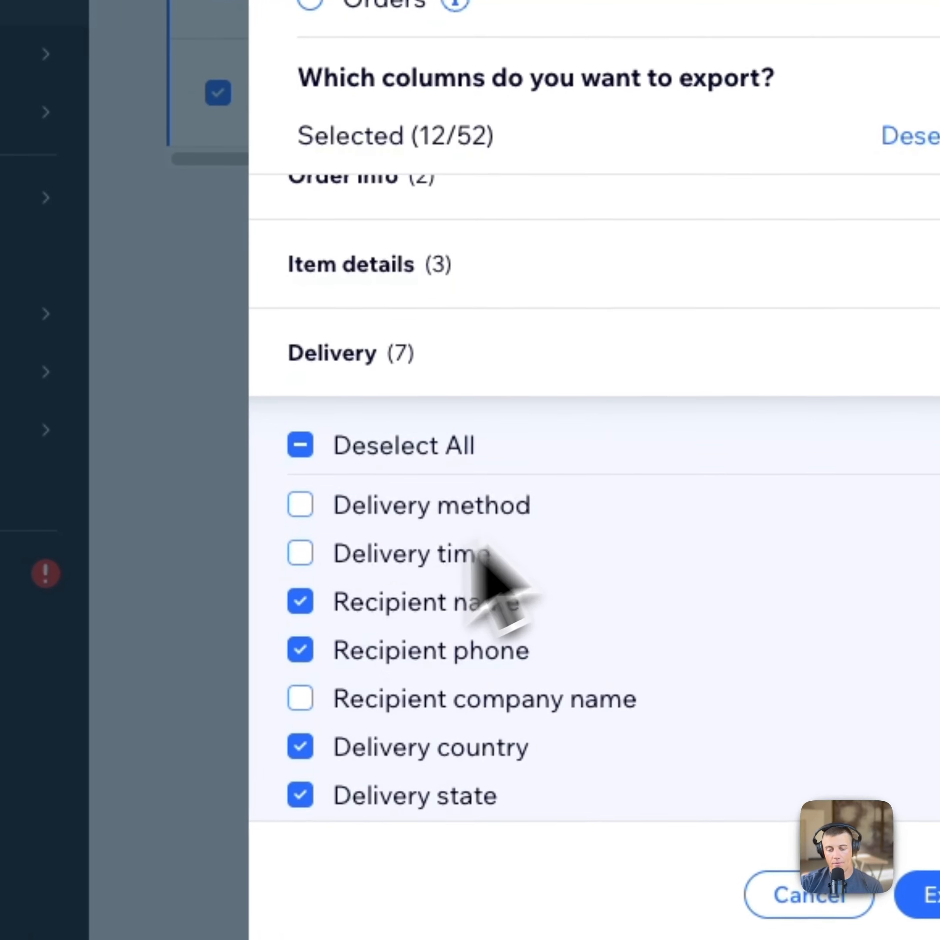
scroll(430, 652, "up", 2)
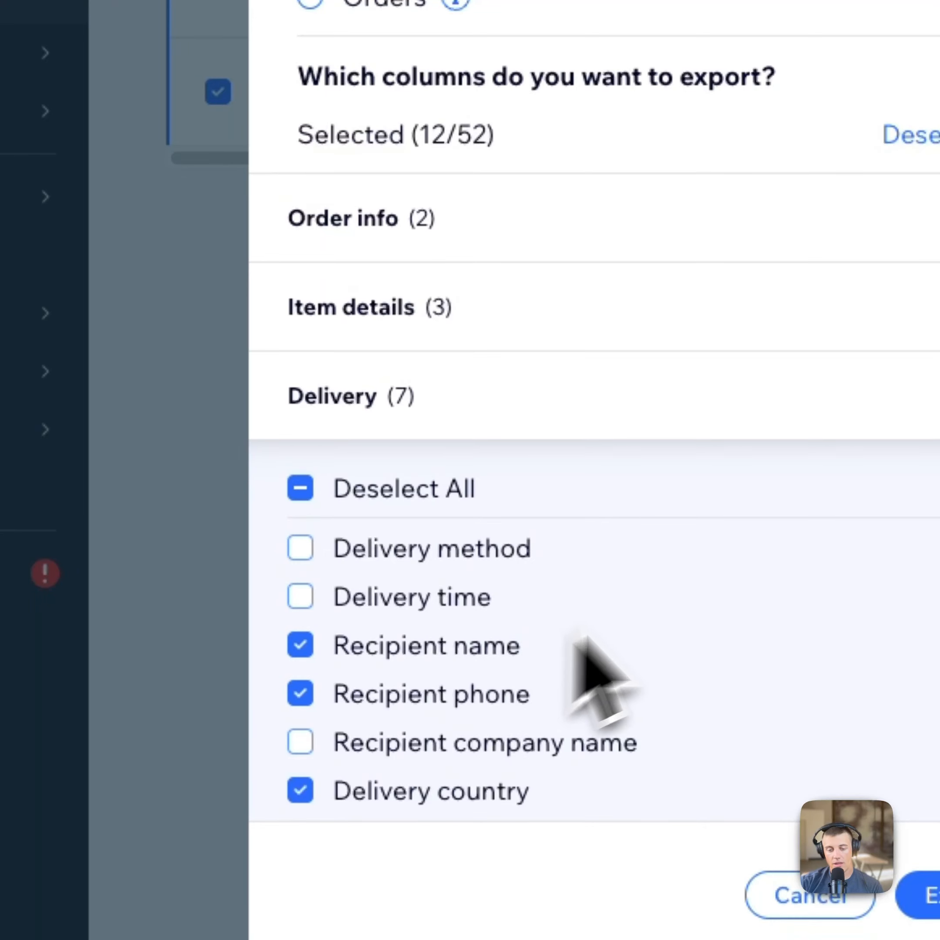
left_click(600, 404)
left_click(543, 307)
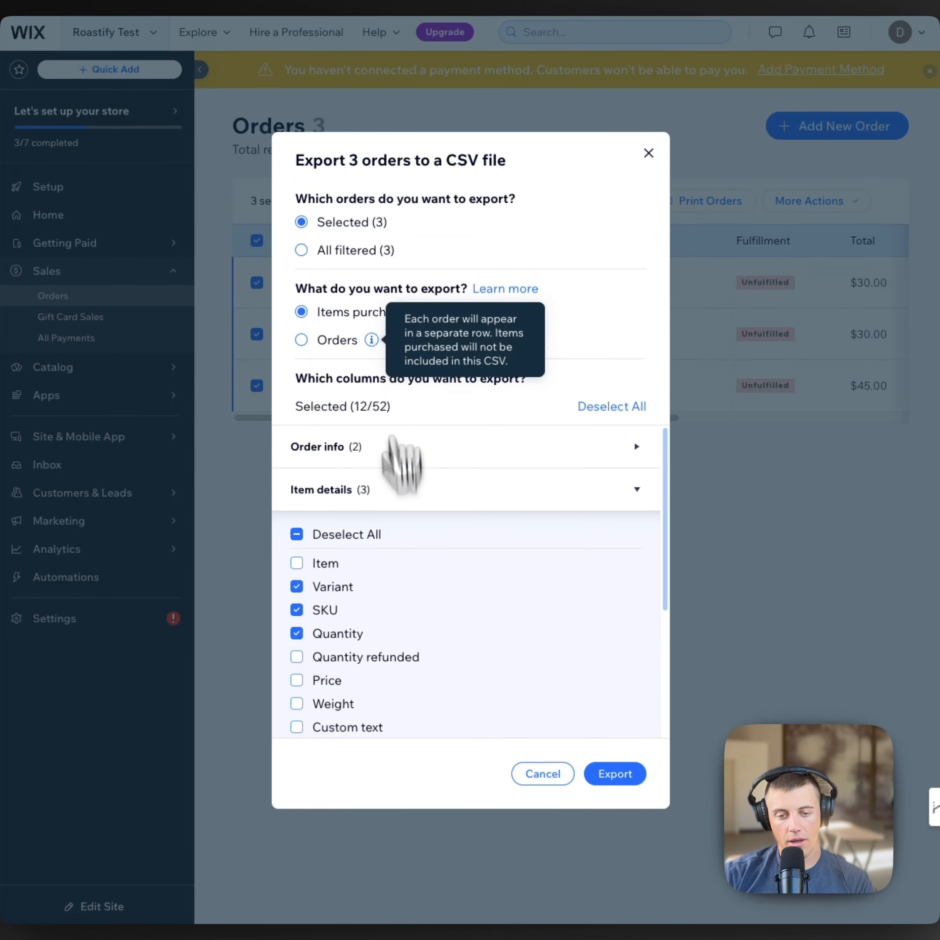
left_click(625, 778)
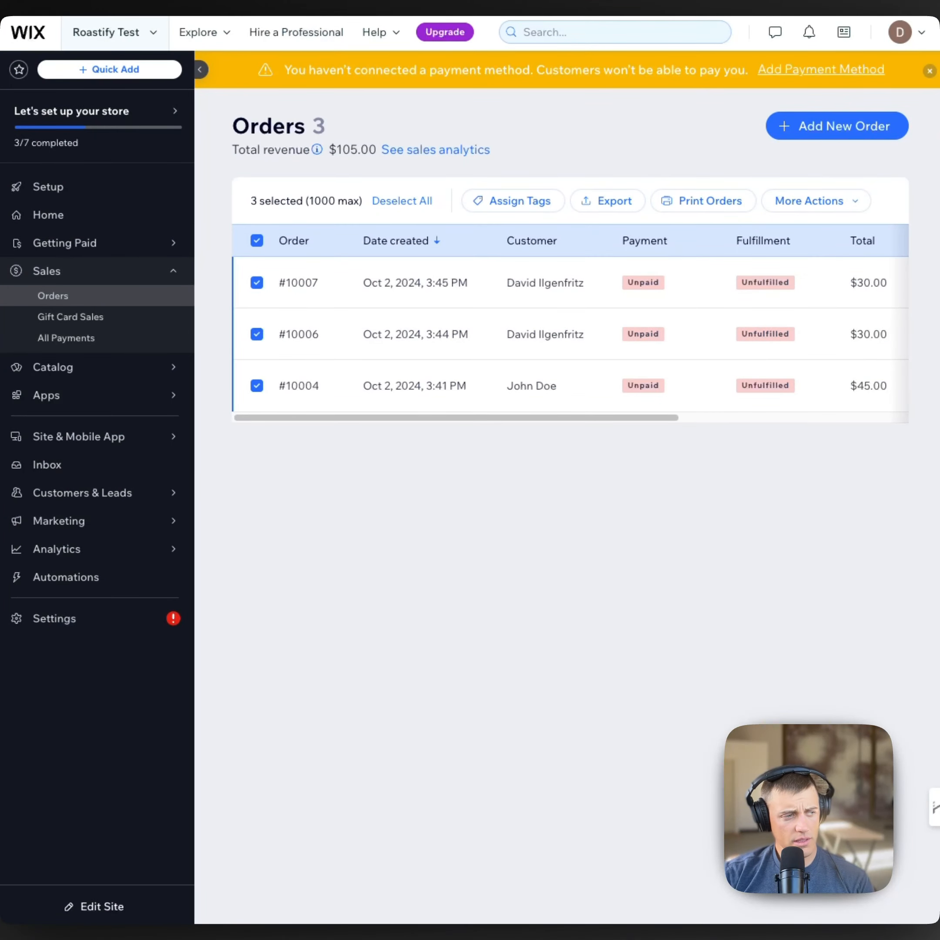
Step: Bring up the exported Orders (12) sheet and select its Order number, SKU and Variant values
left_click_drag(0, 178, 287, 80)
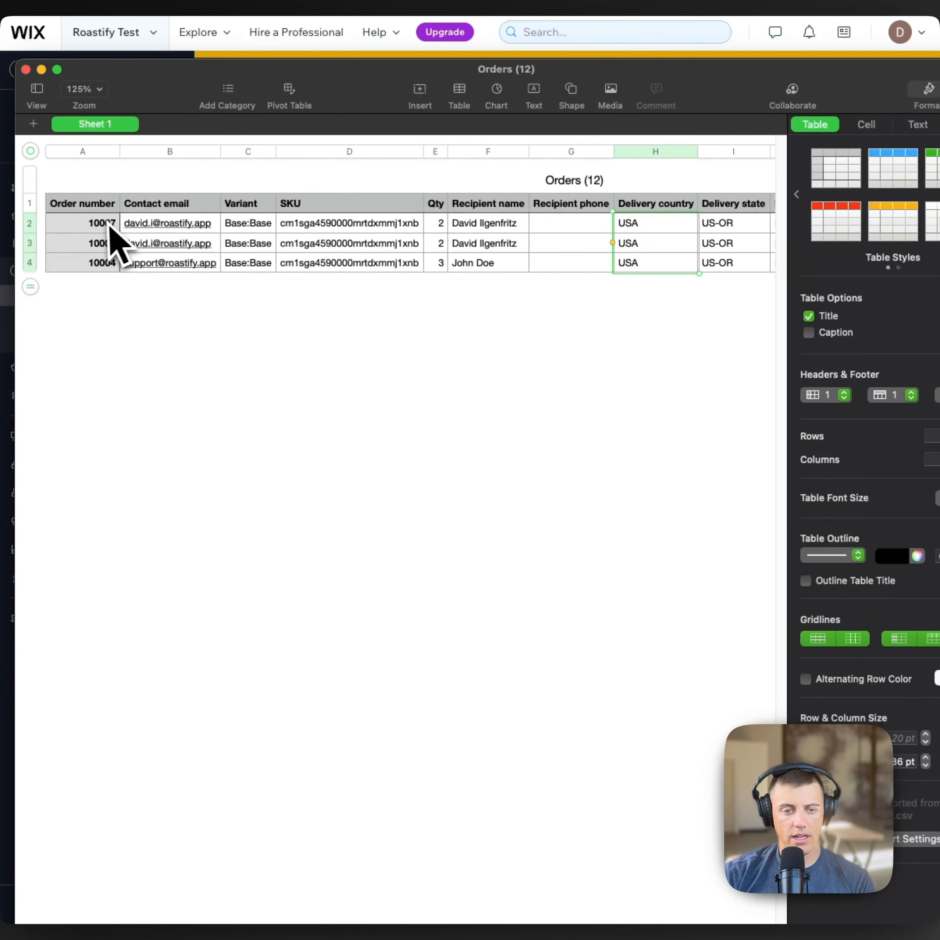
left_click_drag(110, 227, 106, 283)
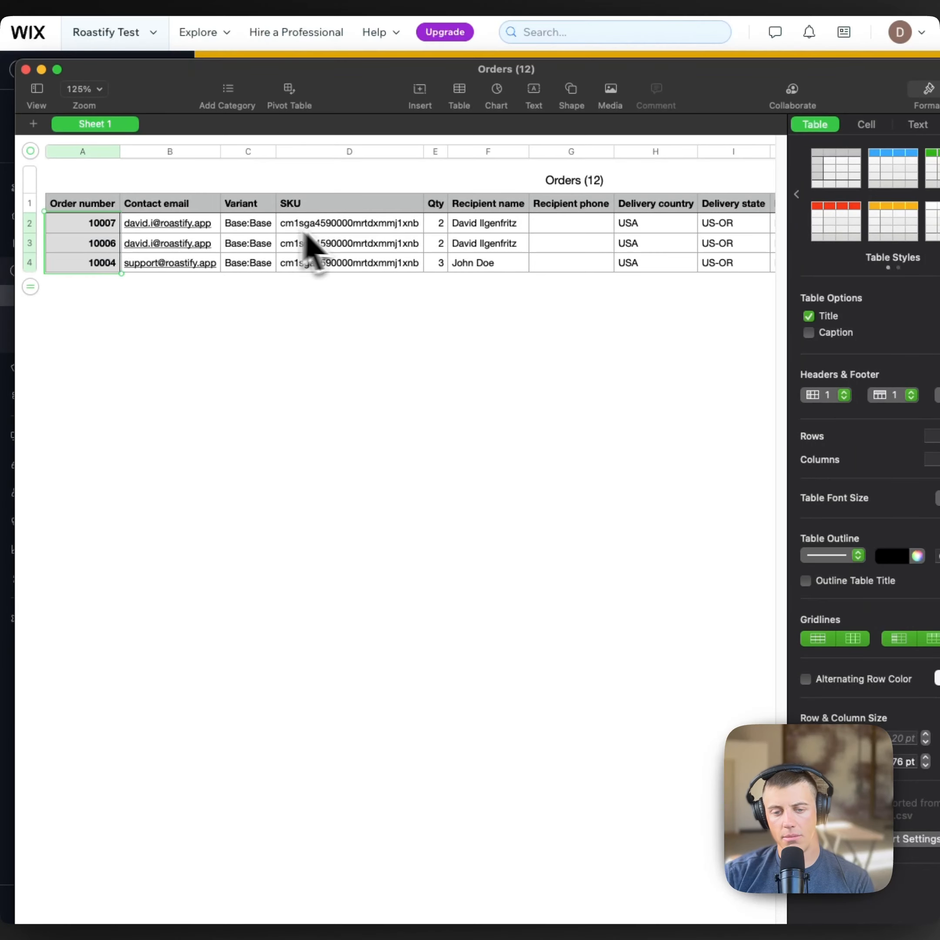
left_click_drag(295, 226, 307, 254)
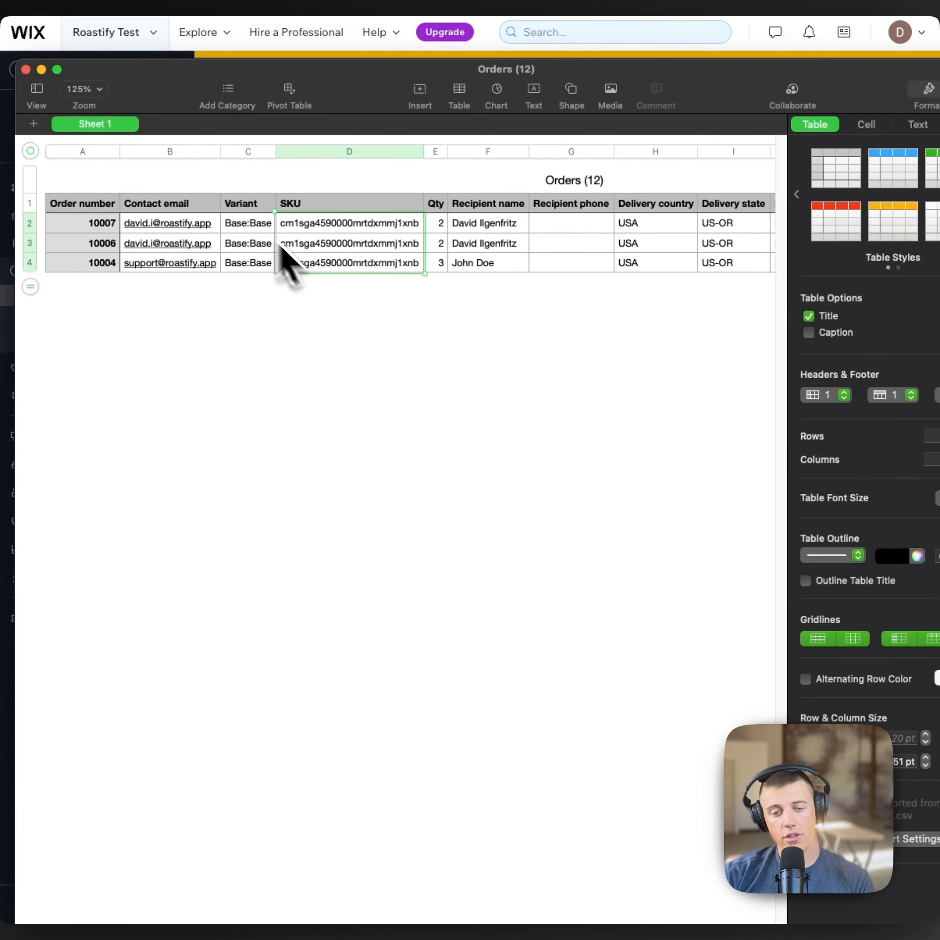
left_click_drag(245, 231, 246, 236)
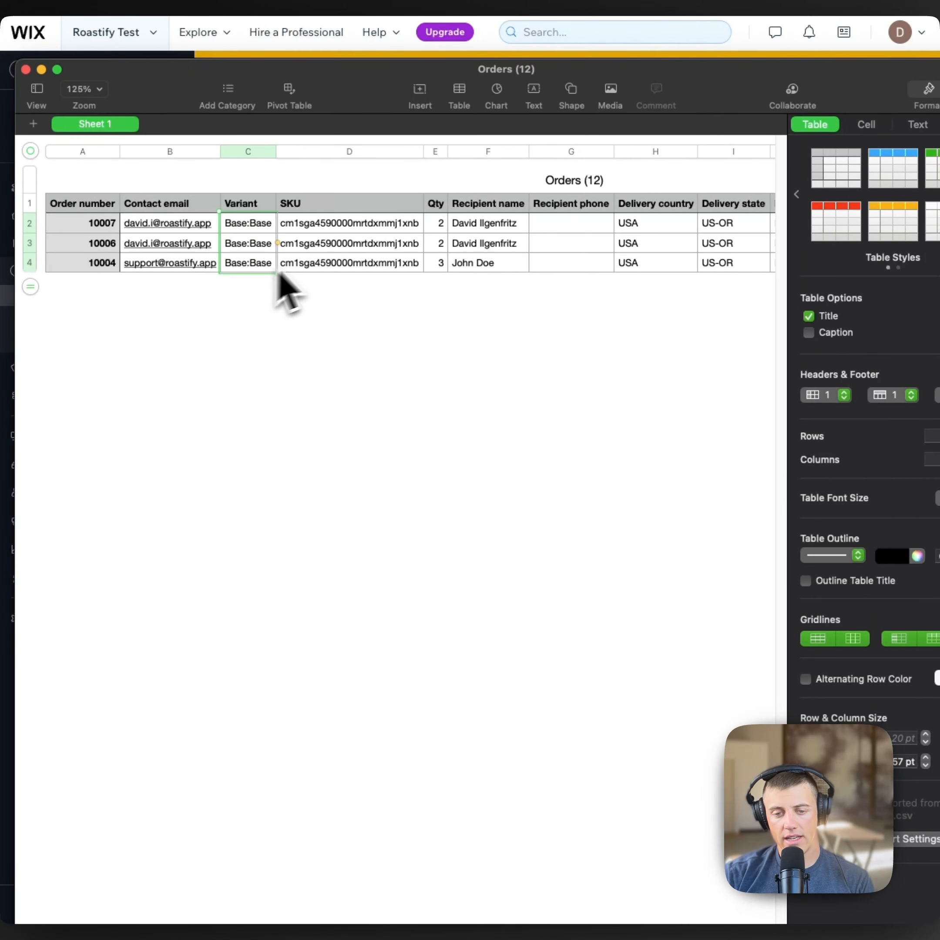
left_click_drag(325, 233, 326, 243)
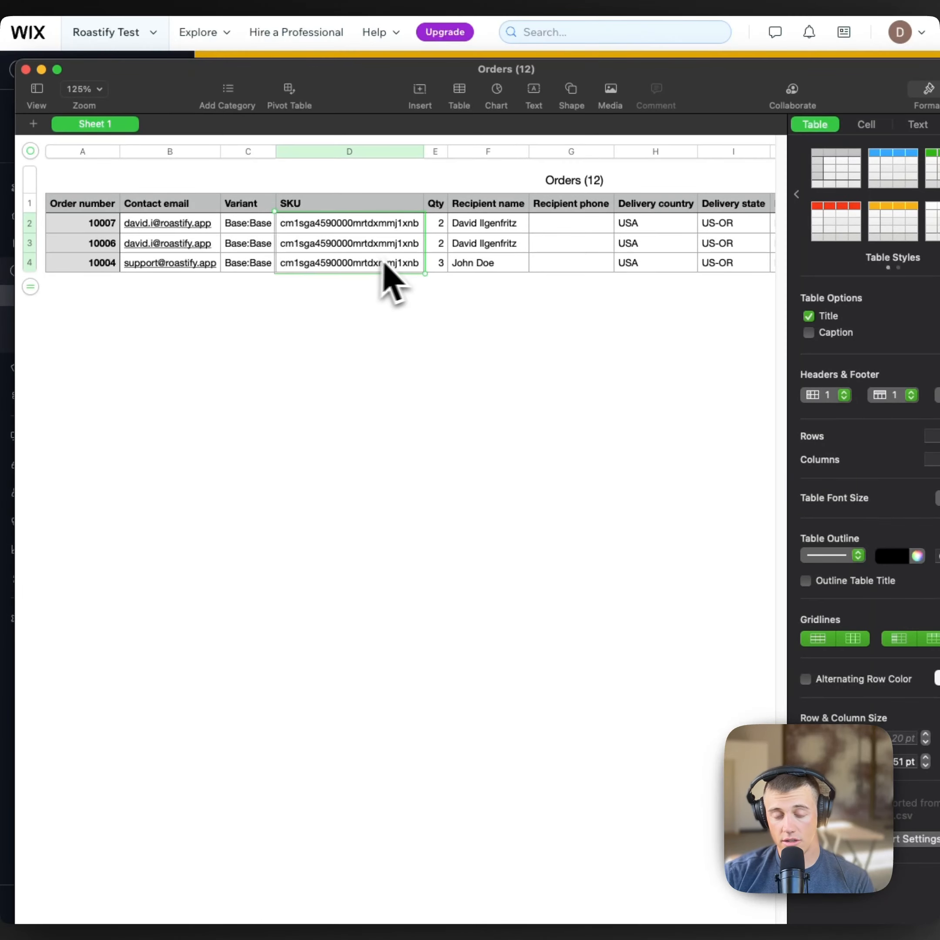
Step: Scroll right to Delivery zip/postal code, then move the Orders (12) window lower
scroll(403, 269, "right", 2)
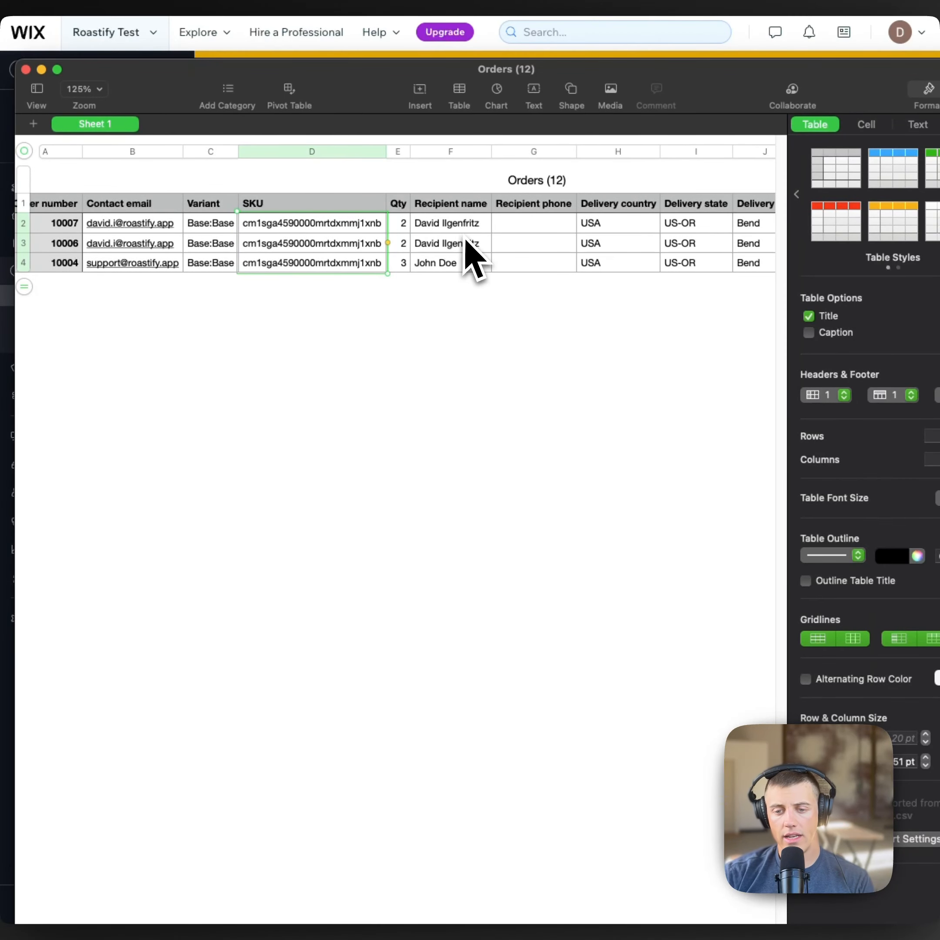
scroll(466, 256, "right", 5)
scroll(617, 267, "right", 1)
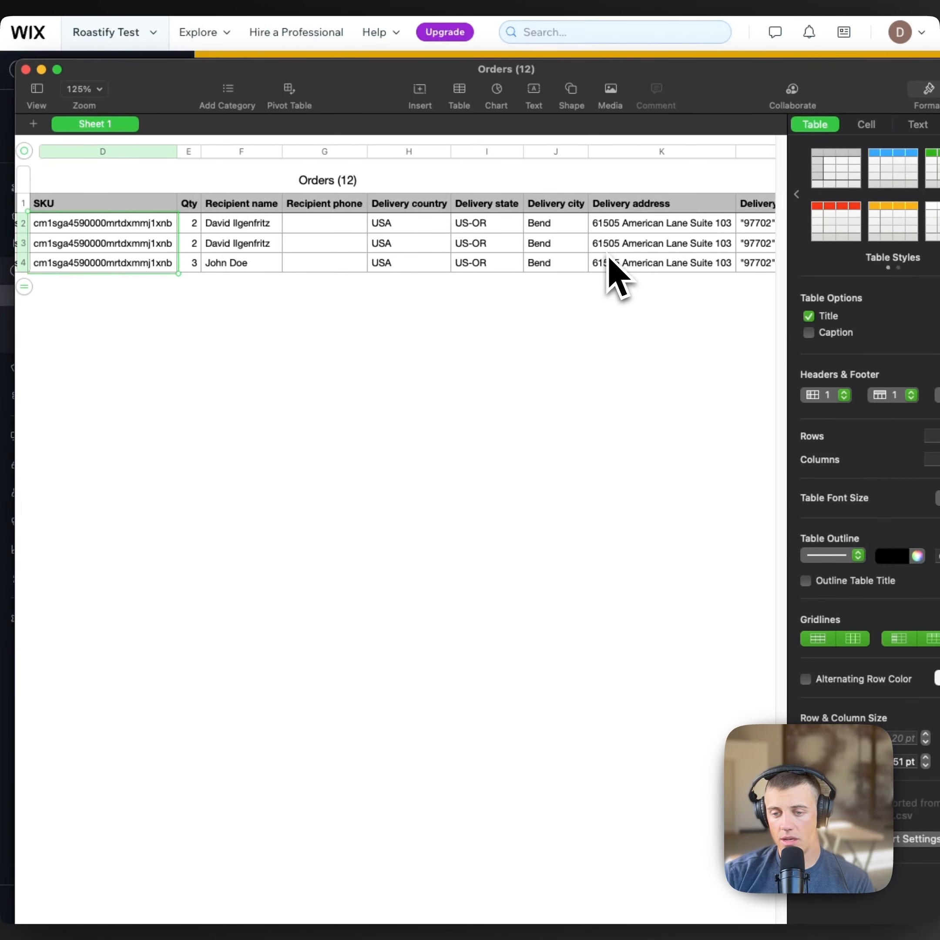
scroll(597, 264, "right", 5)
left_click_drag(488, 71, 390, 401)
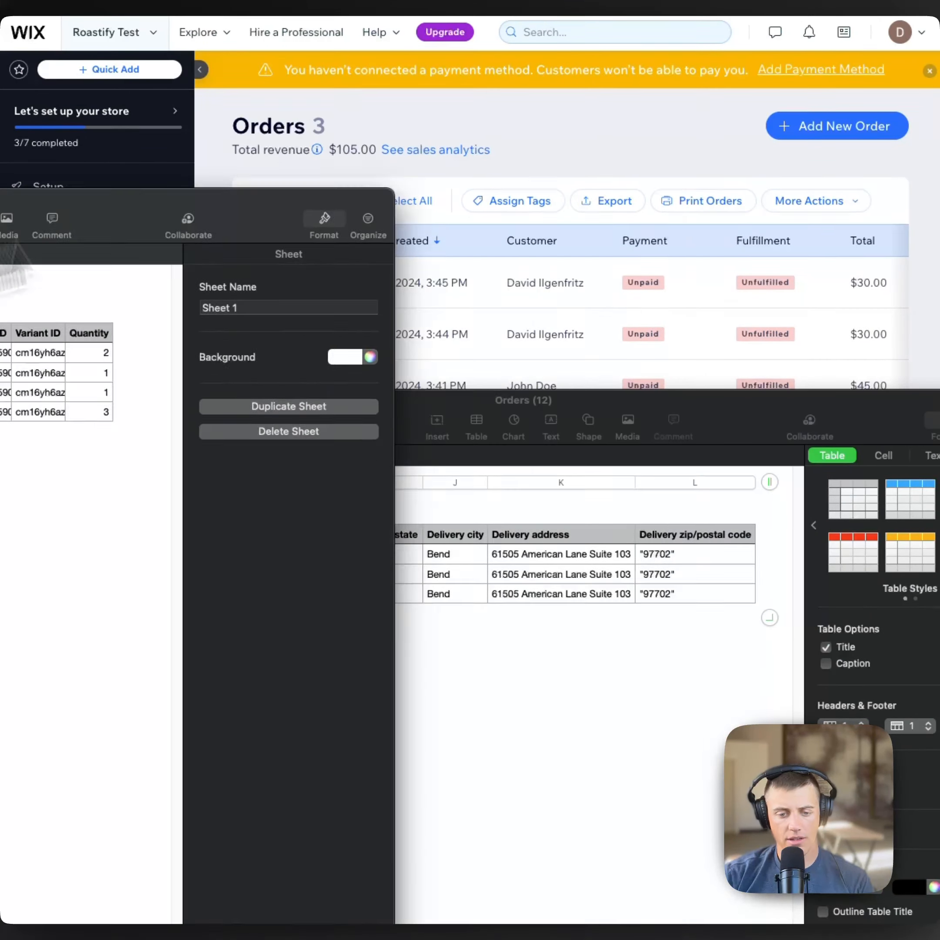
Step: Copy the three recipient names from Orders (12) into the template's Name column at B2
left_click_drag(146, 224, 746, 67)
key("super+grave")
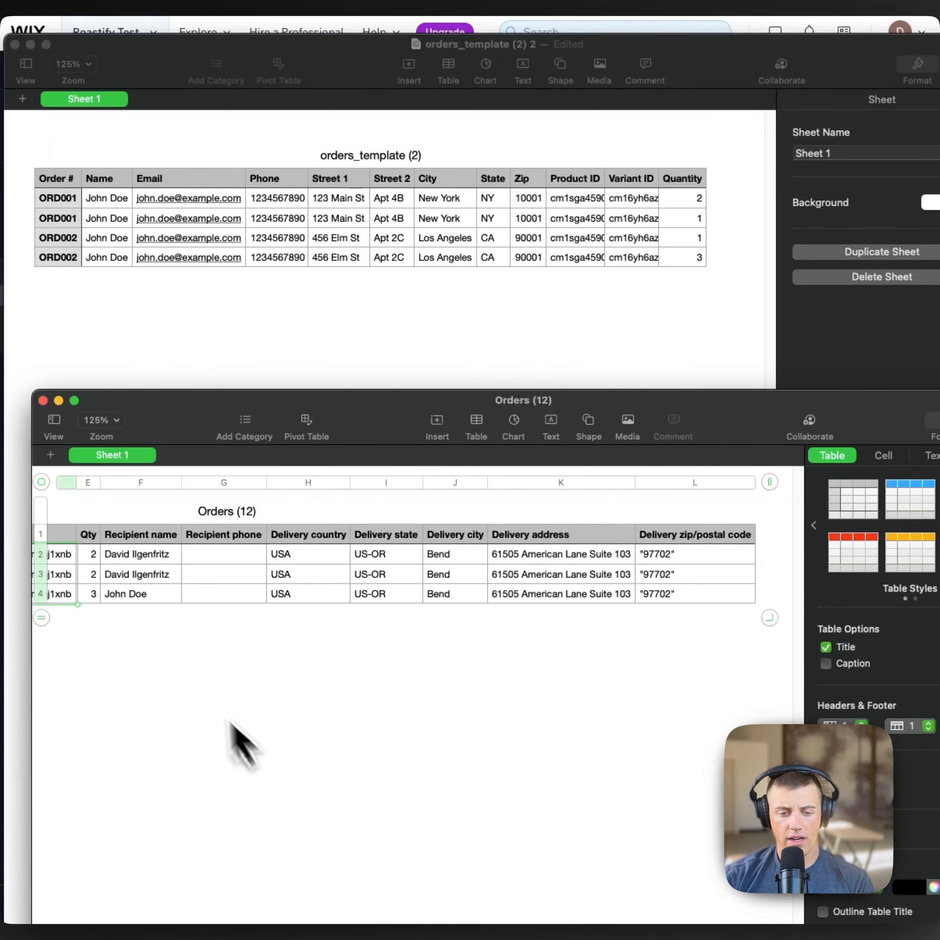
left_click_drag(139, 556, 138, 591)
key("super+grave")
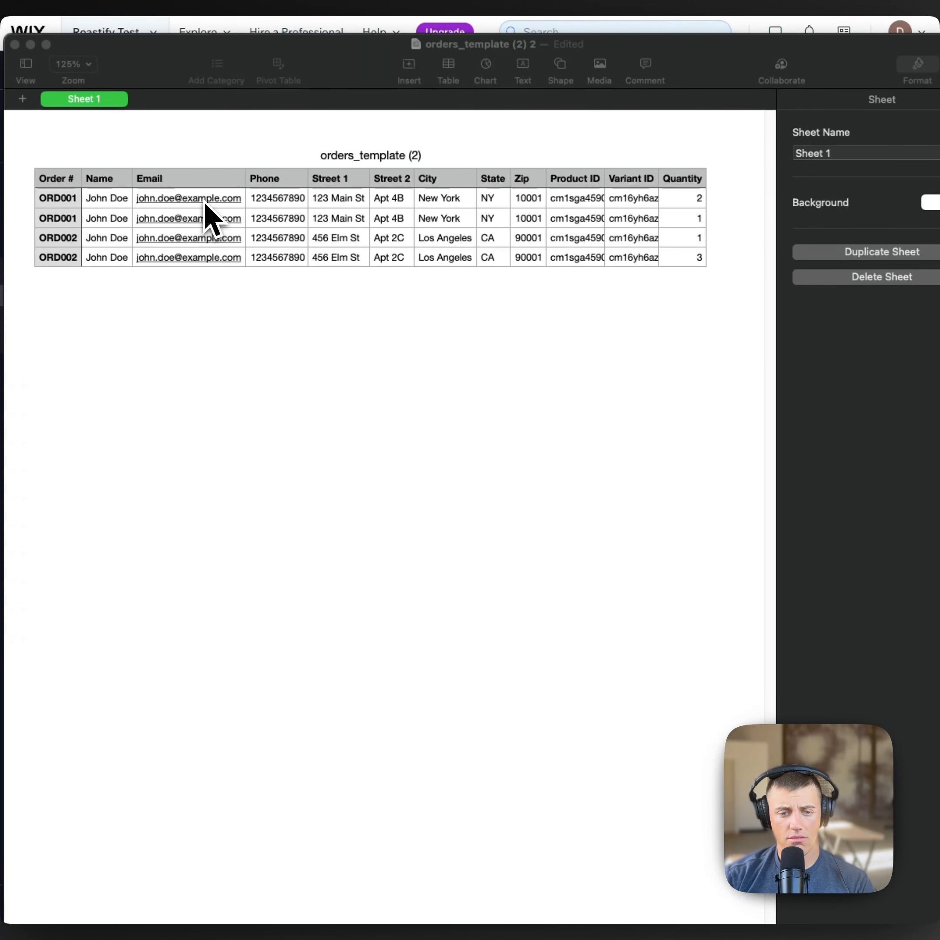
left_click(113, 205)
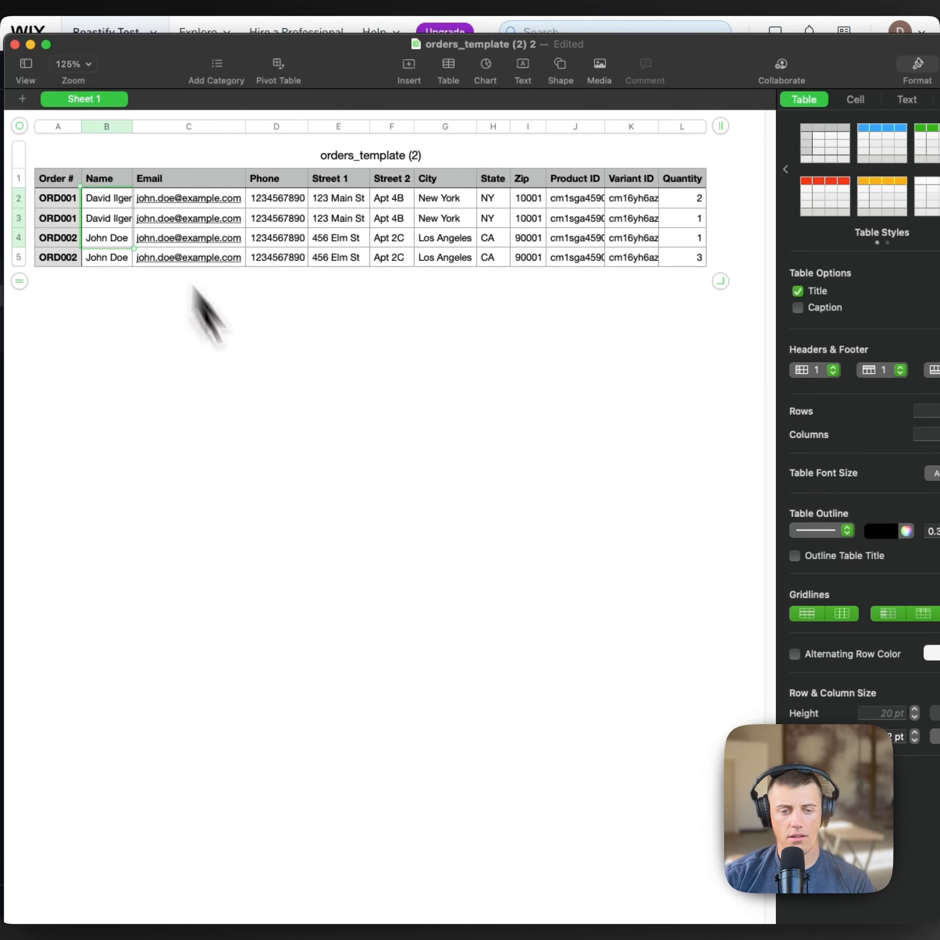
Step: Paste the Bend delivery city values into the template's City column, correcting a misplaced paste
key("super+grave")
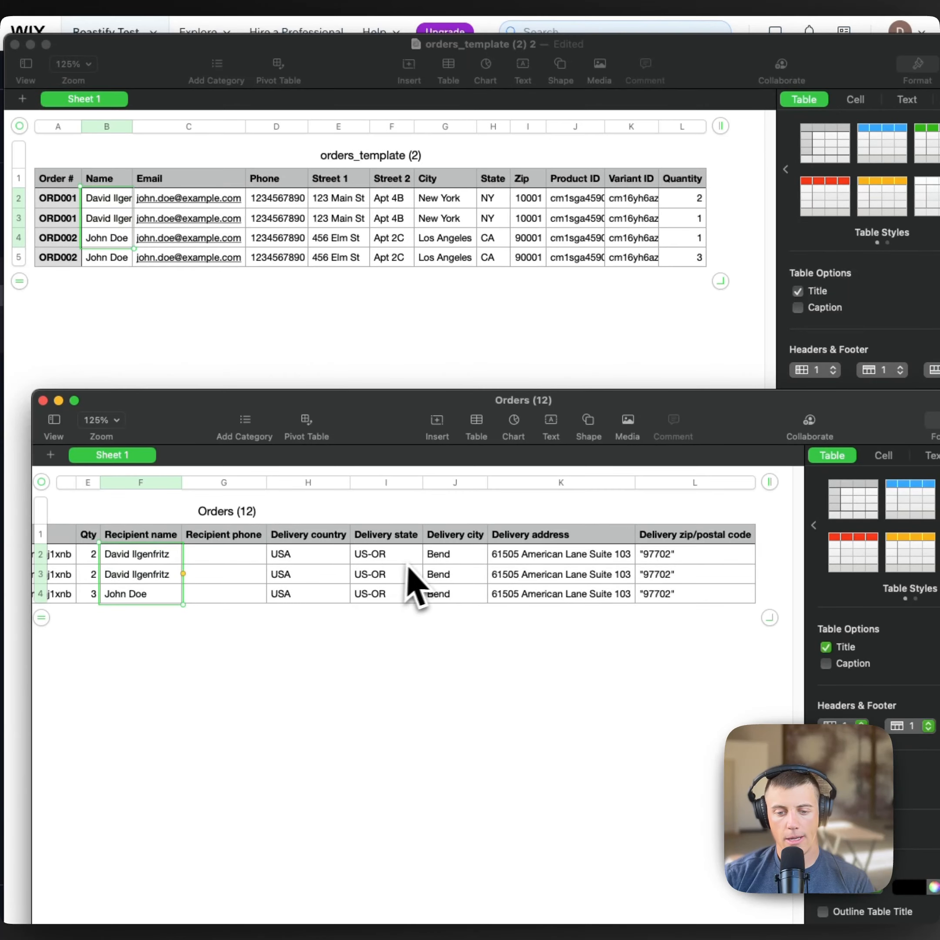
mouse_move(451, 556)
left_mouse_down()
mouse_move(464, 578)
mouse_move(456, 558)
left_mouse_up()
key("super+c")
key("super+grave")
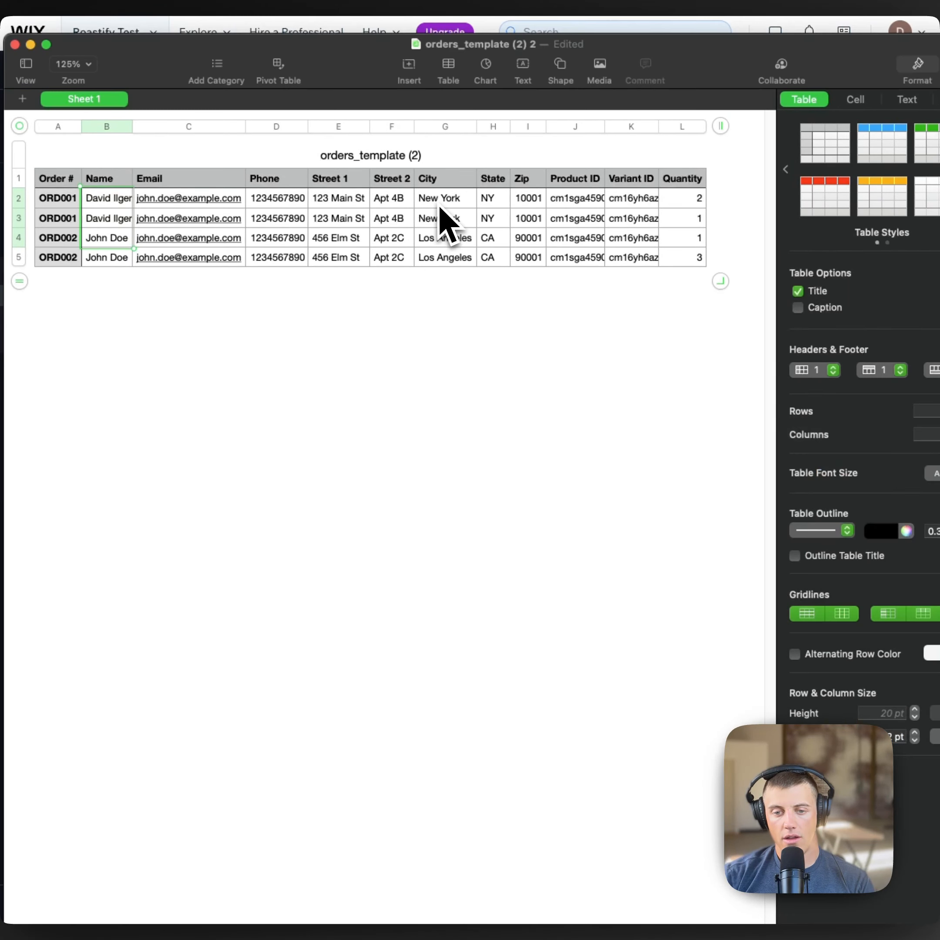
left_click(448, 203)
key("super+v")
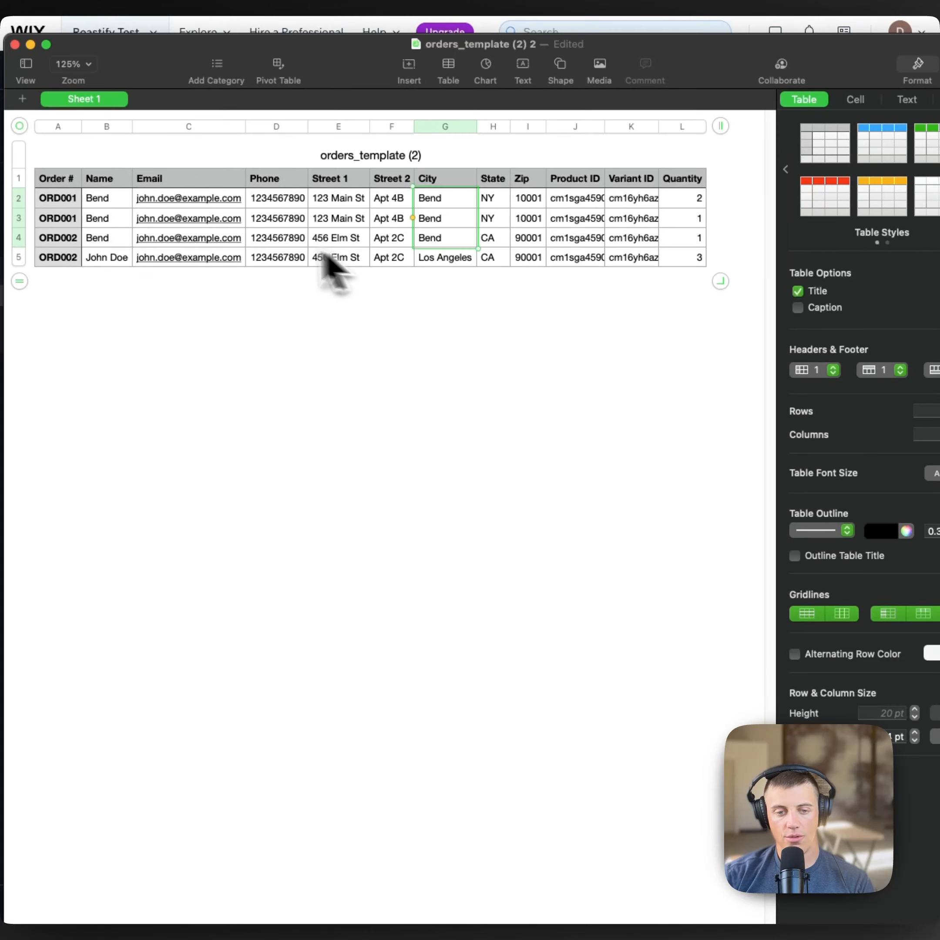
key("super+z")
key("super+z")
left_click(430, 204)
key("super+v")
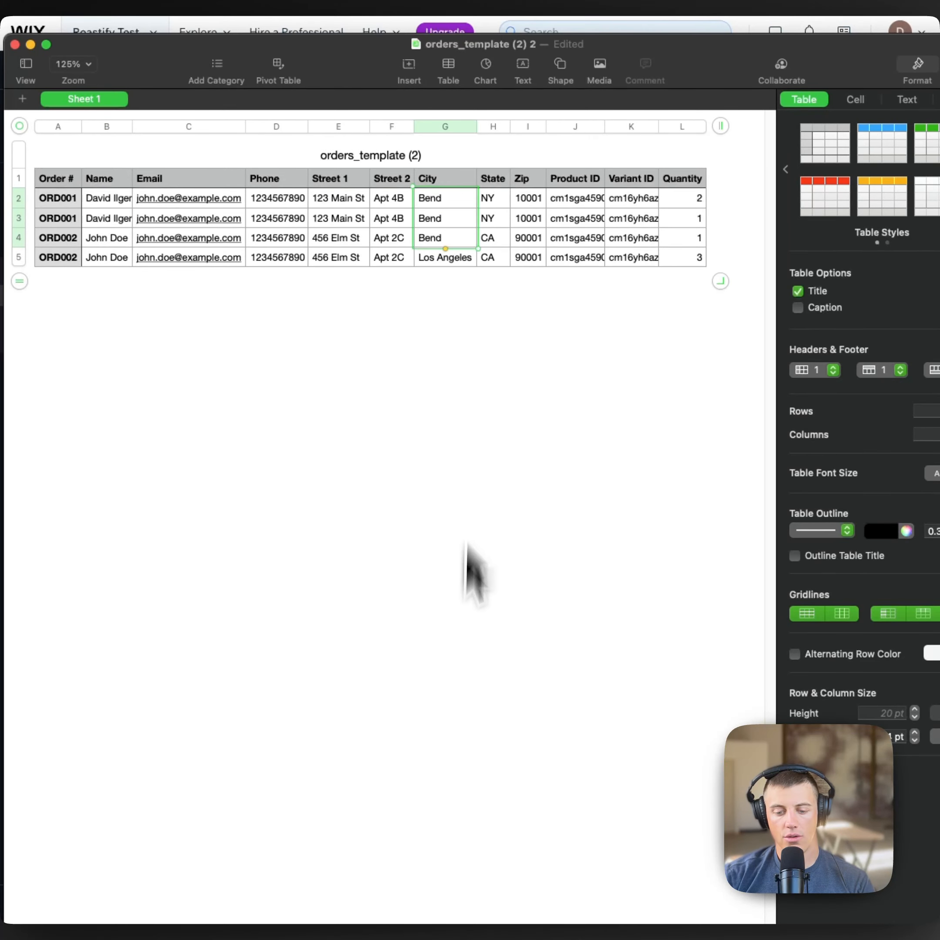
Step: Paste the three delivery street addresses into Street 1, then minimize the exported orders sheet
key("super+grave")
left_click_drag(554, 555, 567, 591)
key("super+c")
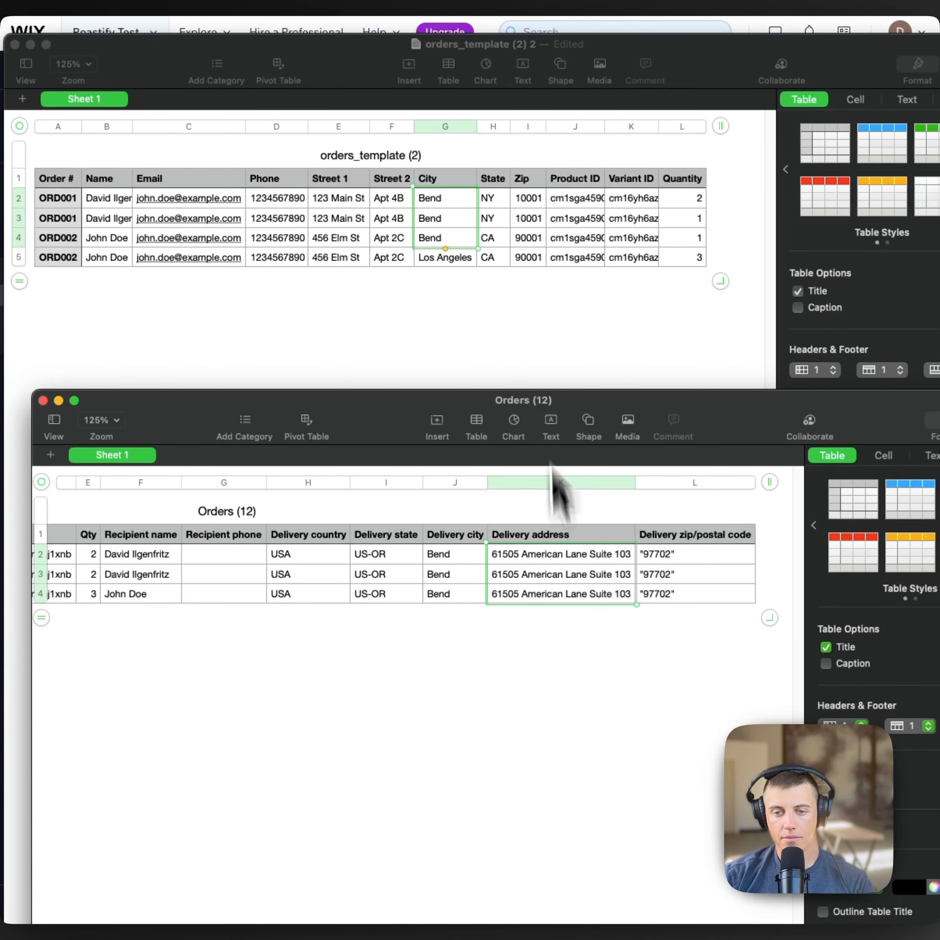
left_click(356, 199)
left_click(352, 200)
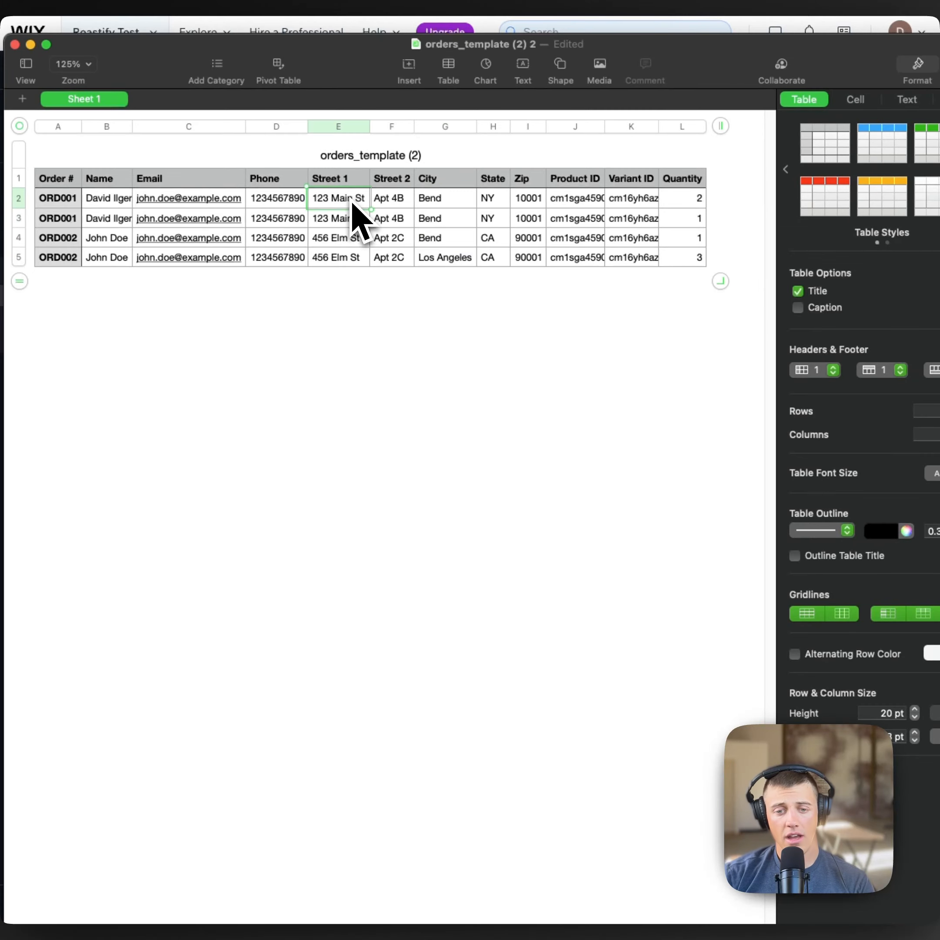
key("super+v")
left_click(408, 617)
key("super+grave")
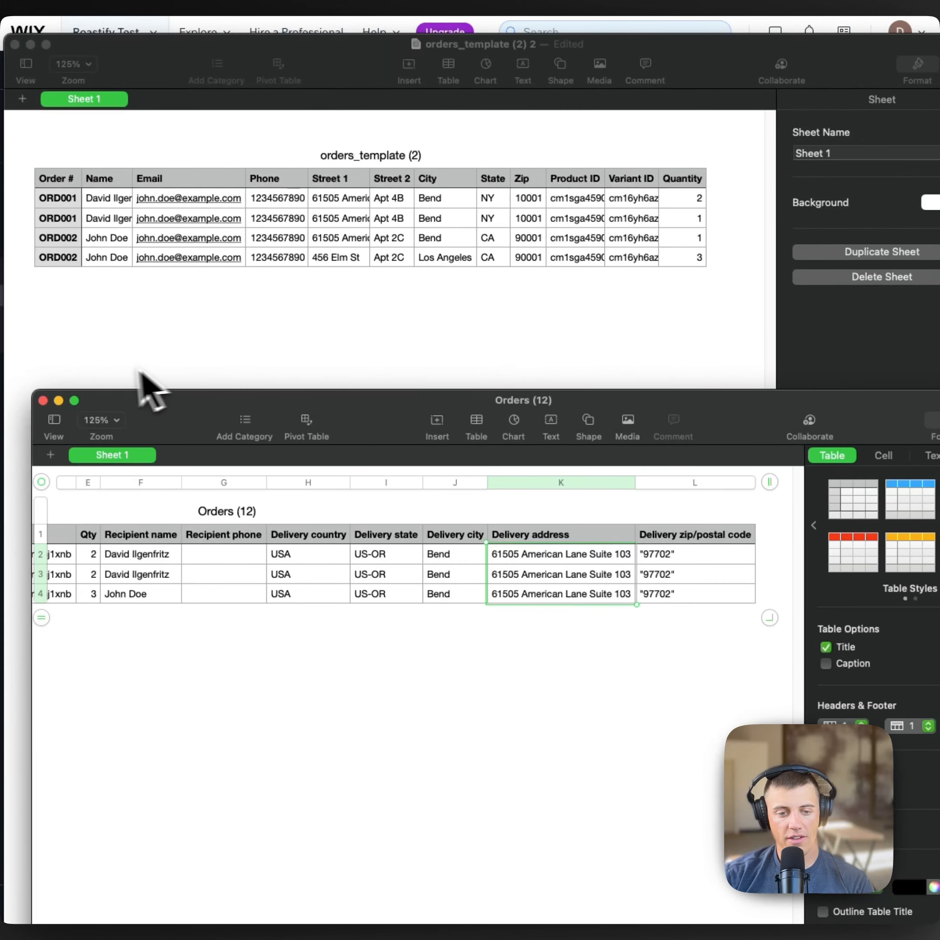
left_click(58, 400)
Step: Hide the template and import the mapped order CSV from Downloads into Roastify's Orders
left_click(30, 44)
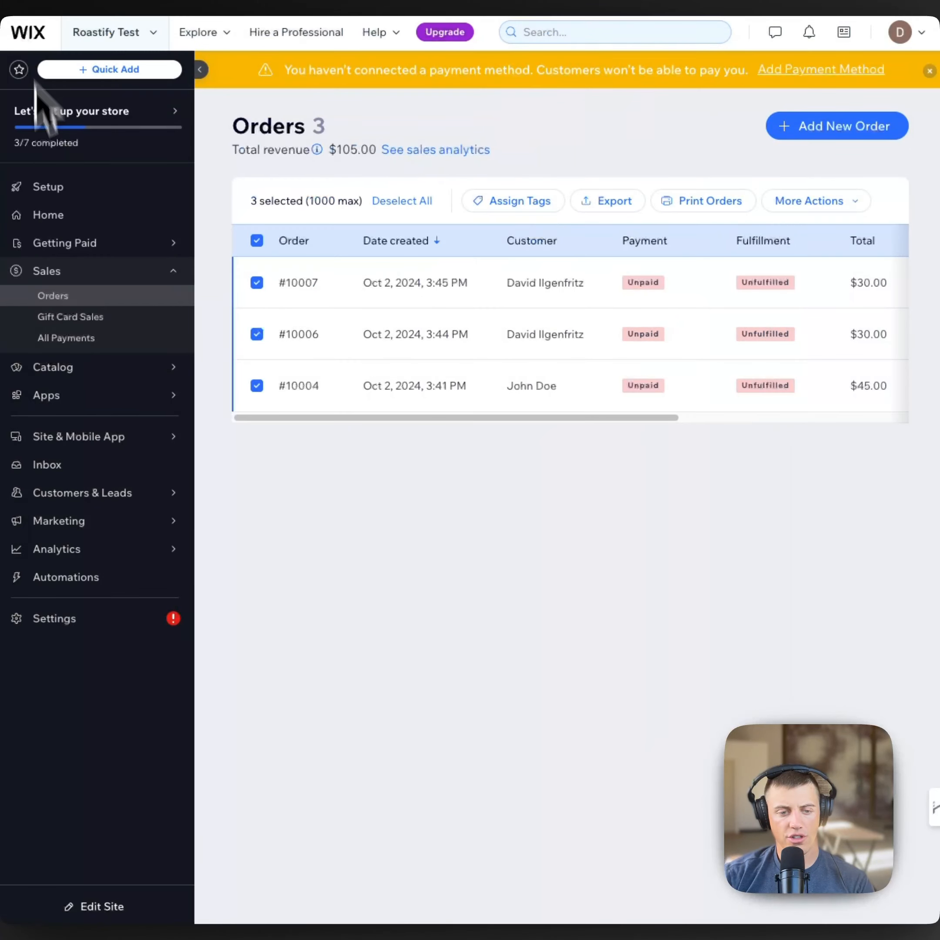
key("ctrl+Tab")
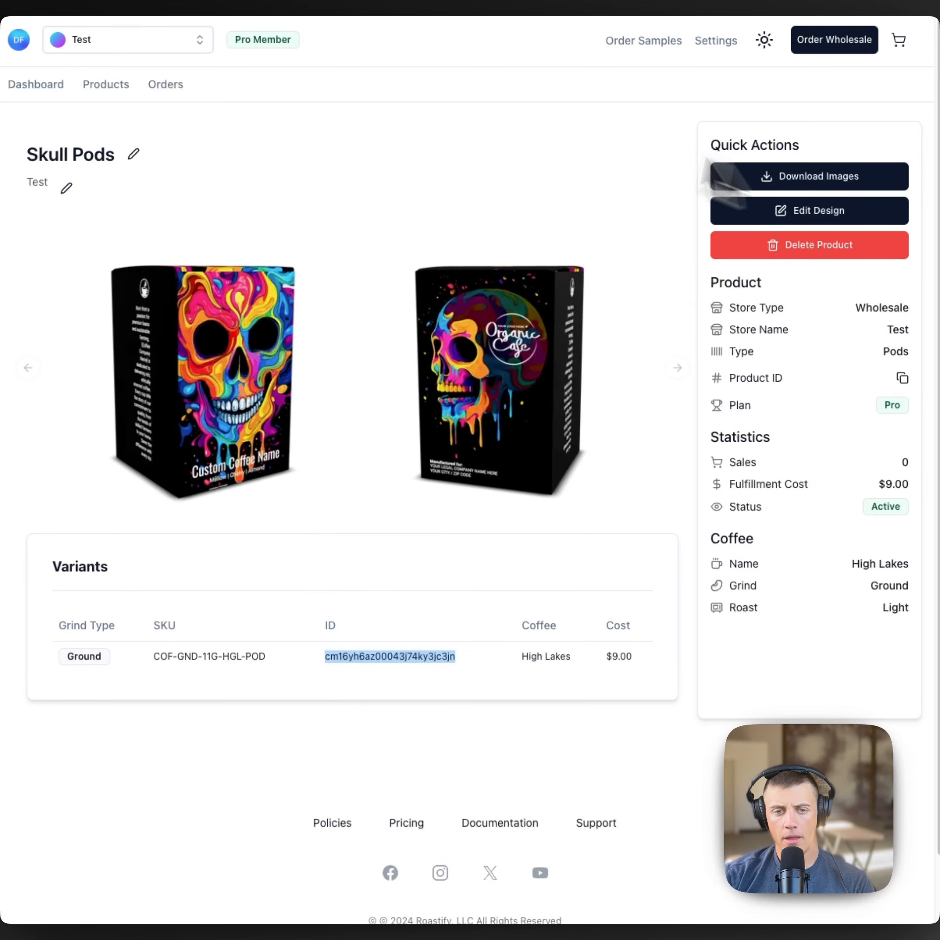
left_click(181, 86)
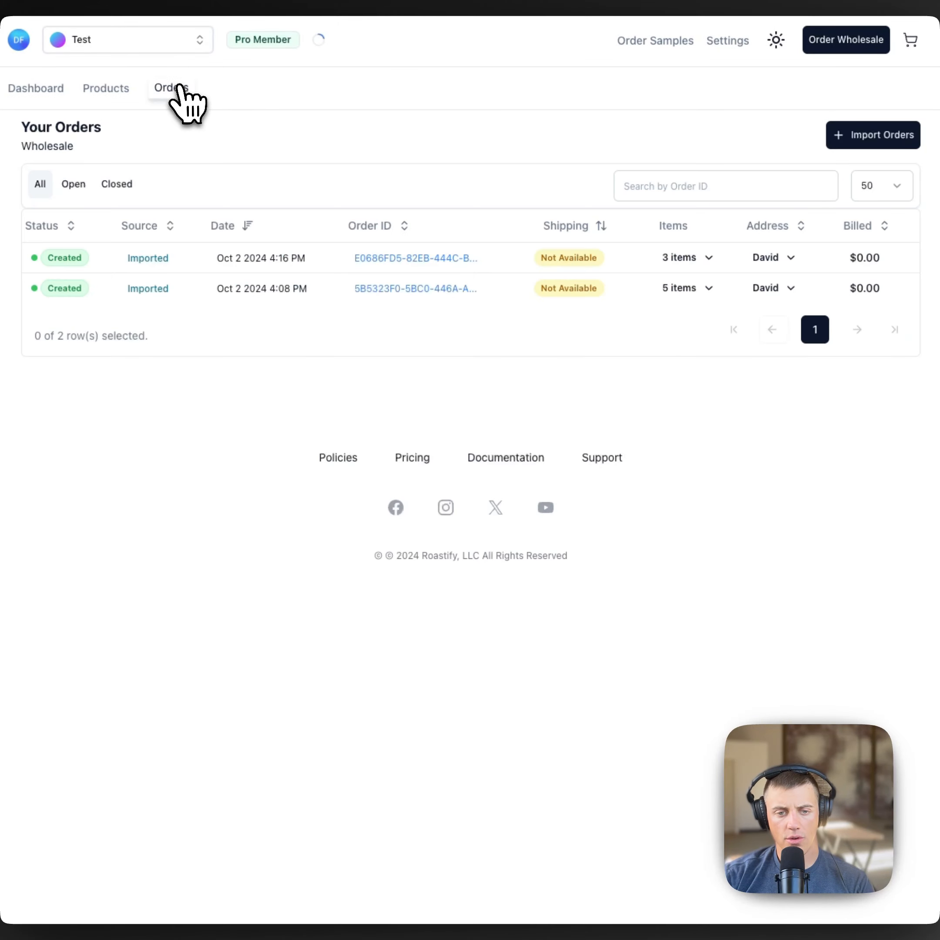
left_click(835, 137)
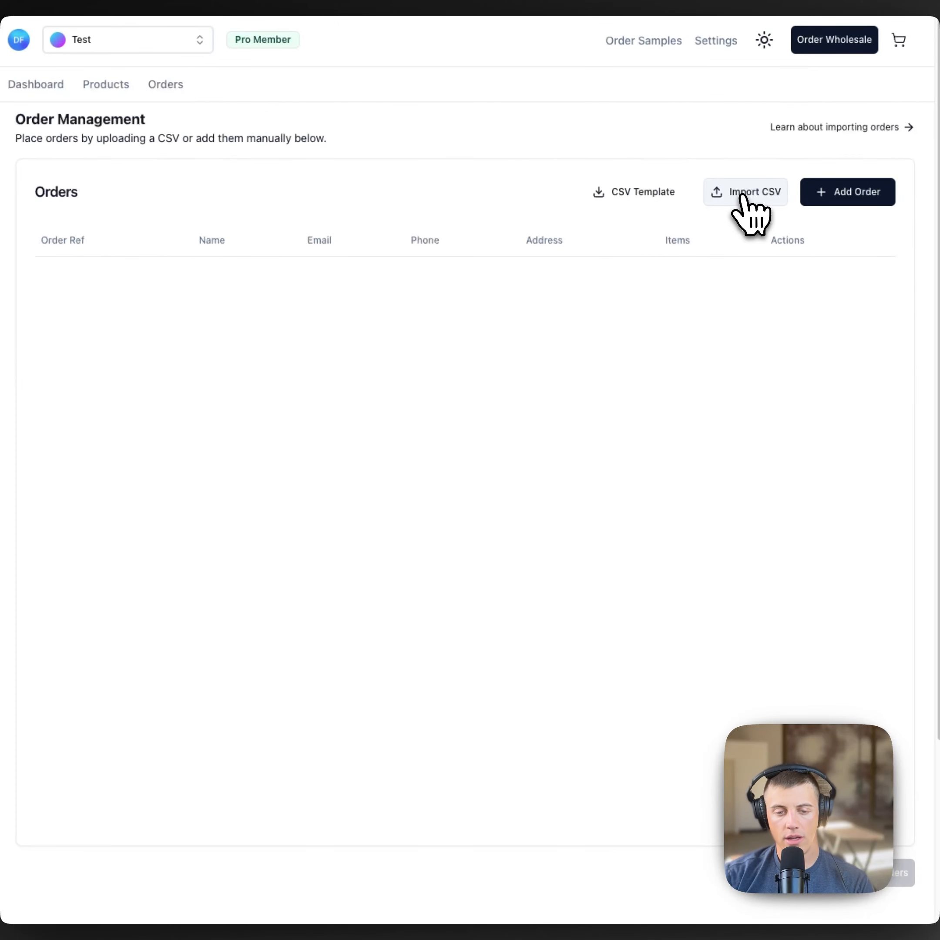
left_click(742, 195)
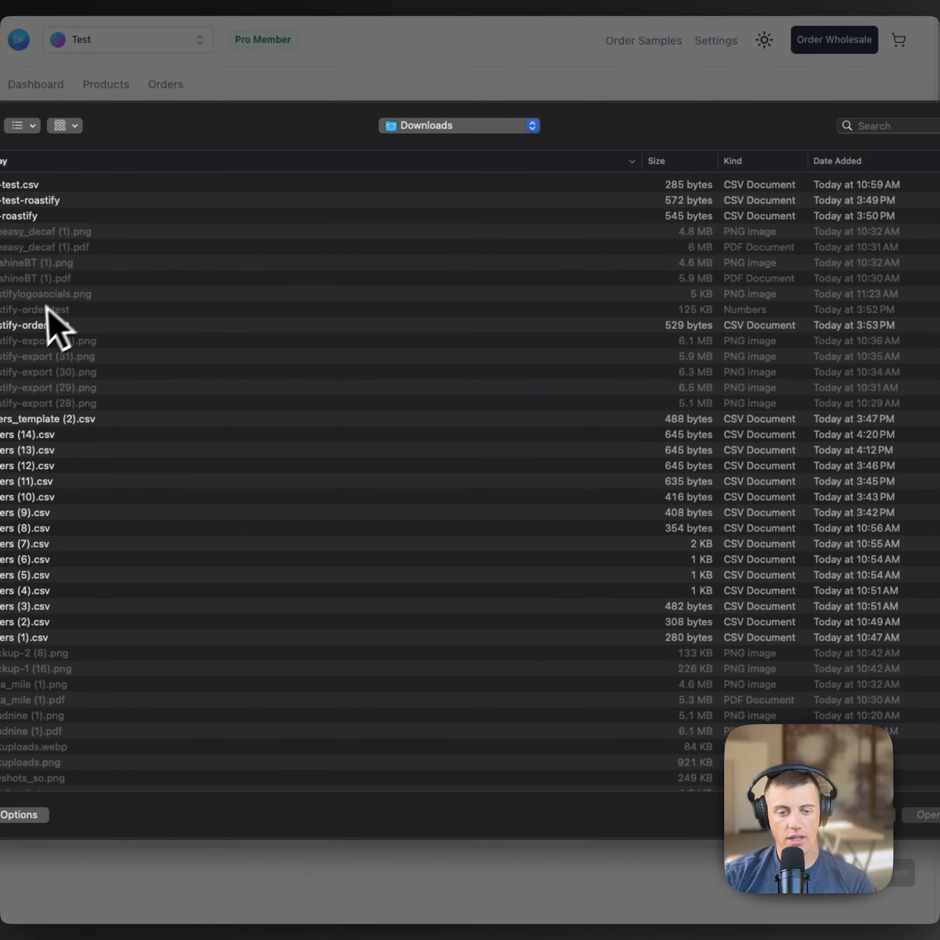
double_click(36, 325)
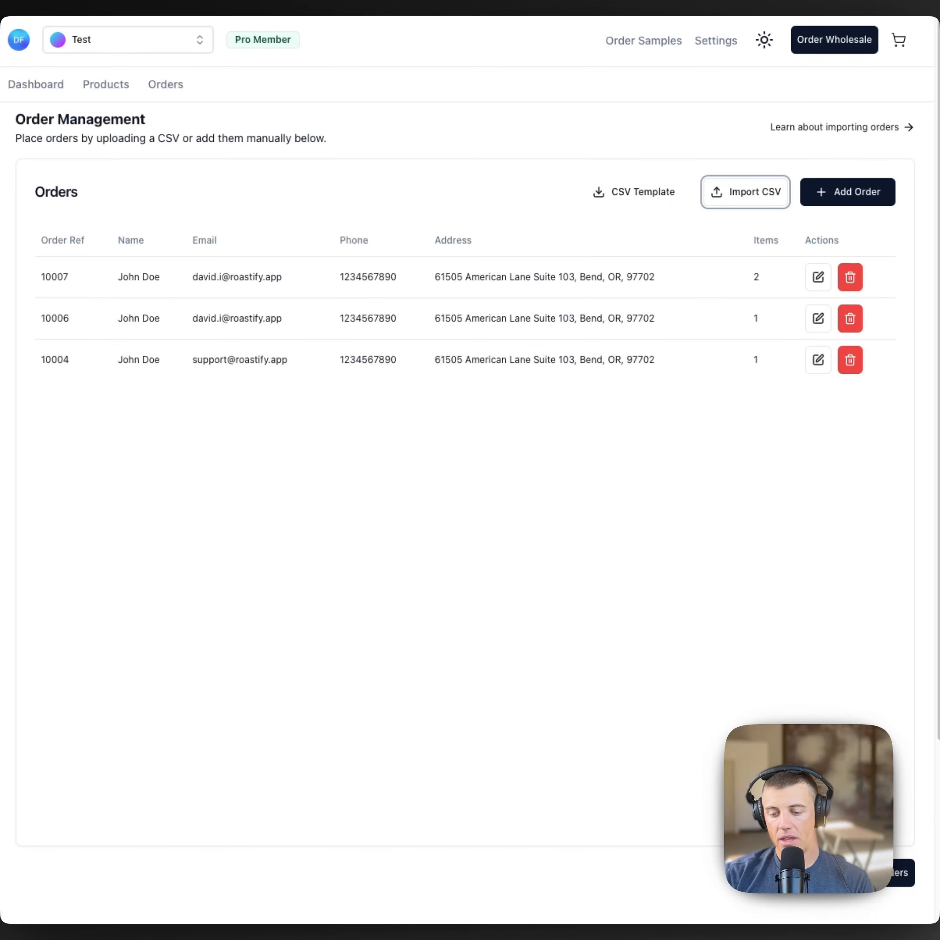
Step: Submit the imported orders and open the top order's details, showing one Skull Pods item
left_click(848, 889)
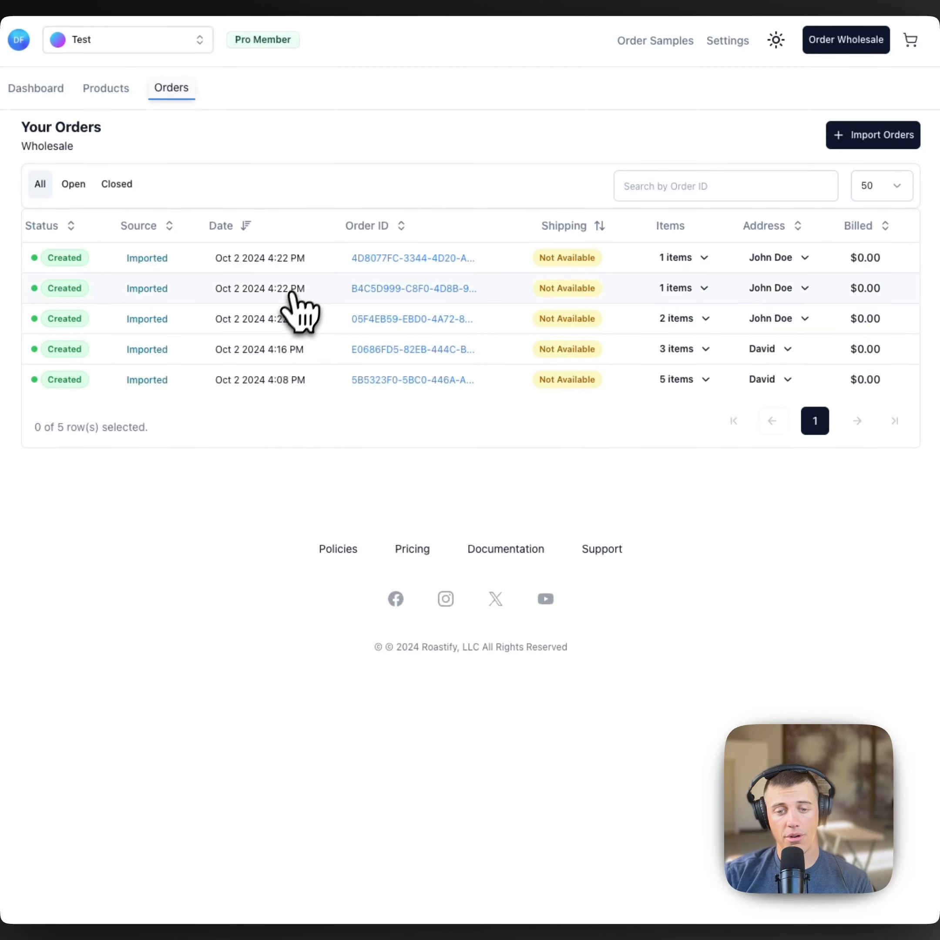
left_click(381, 259)
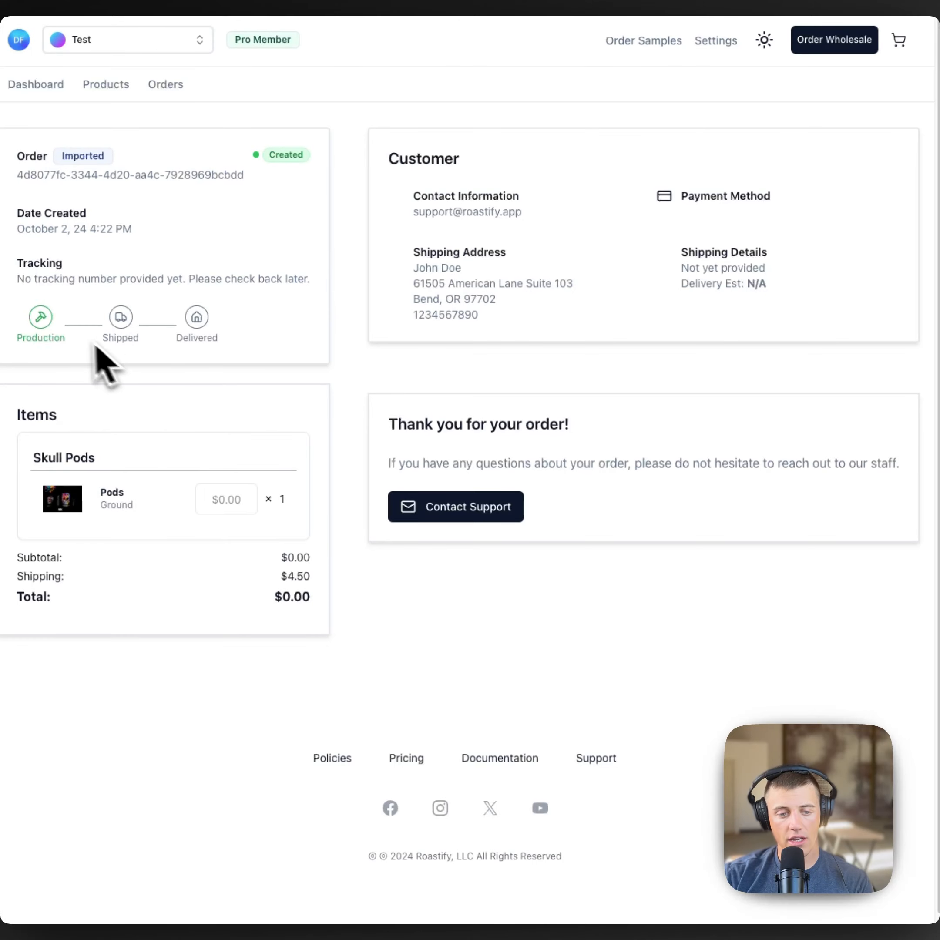